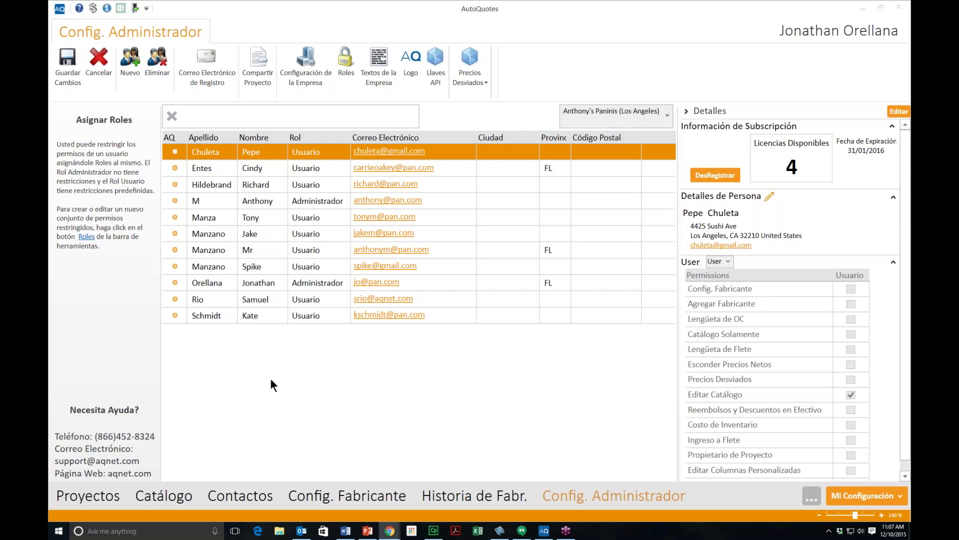
Step: Open the Roles dialog, widen it to show all columns, and start adding a new role
left_click(592, 493)
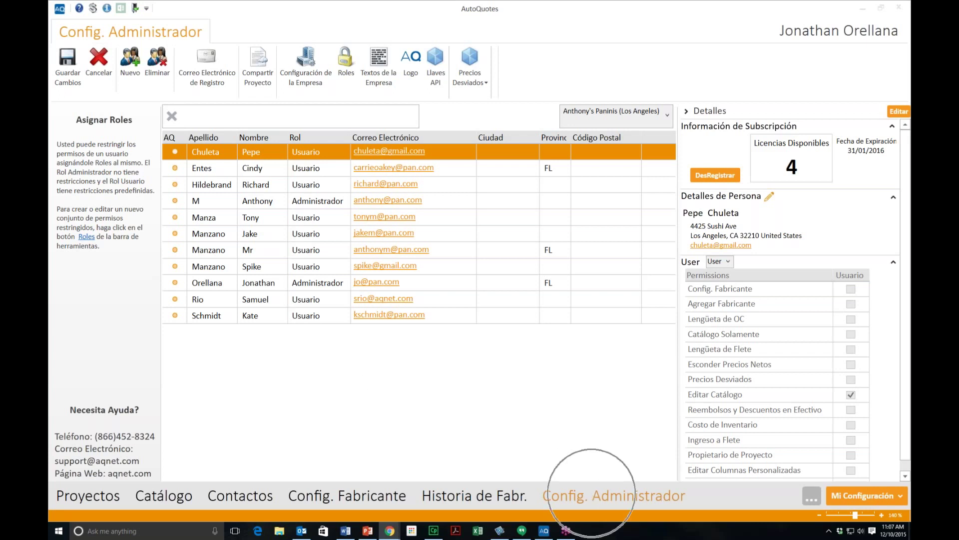
left_click(591, 493)
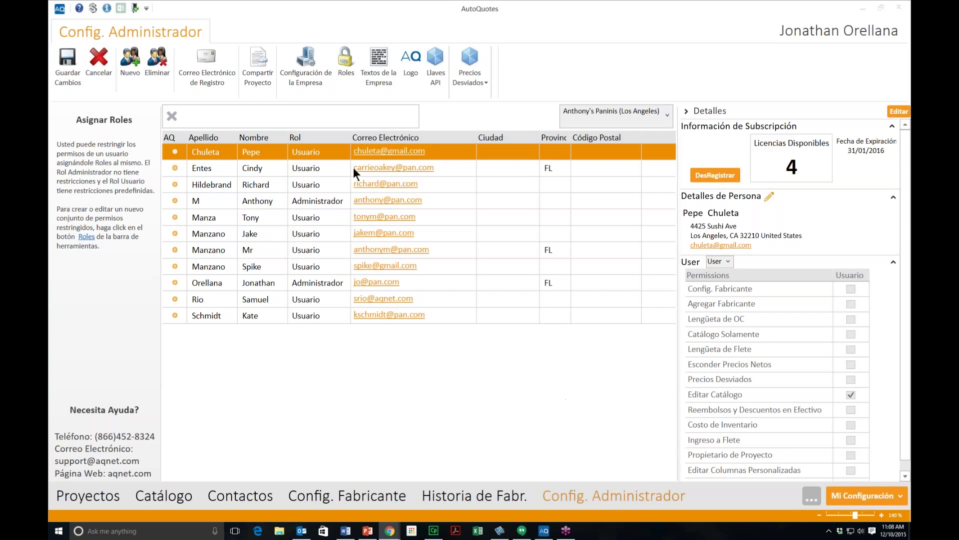
left_click(345, 79)
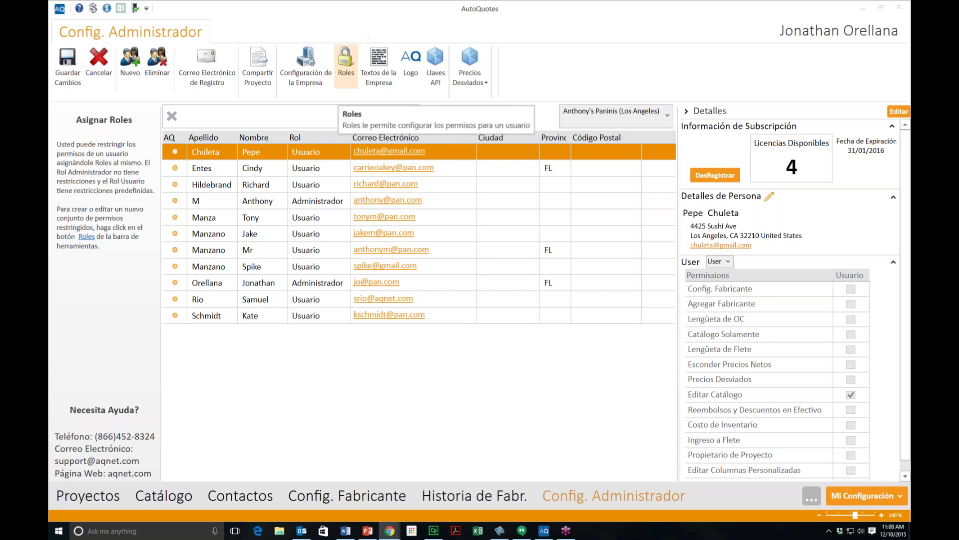
left_click(346, 75)
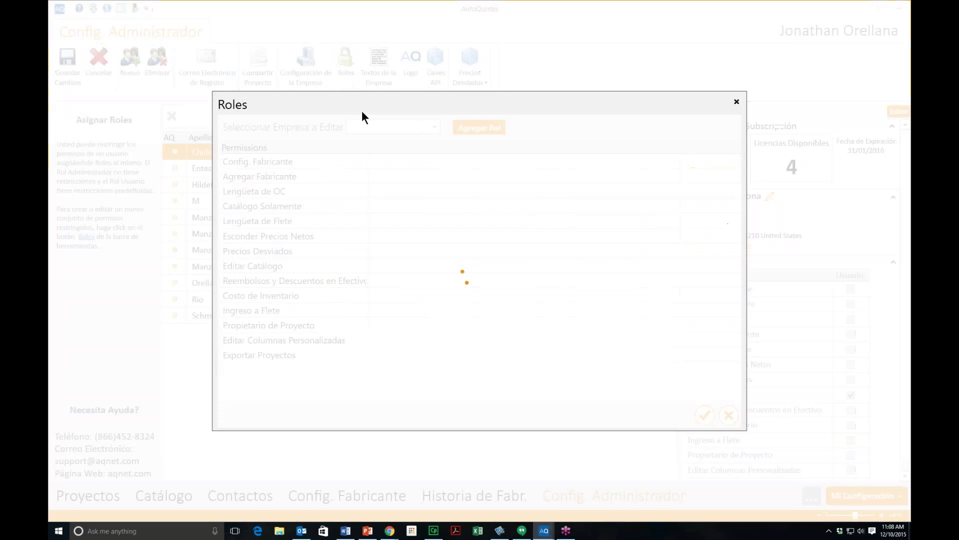
left_click_drag(445, 202, 655, 207)
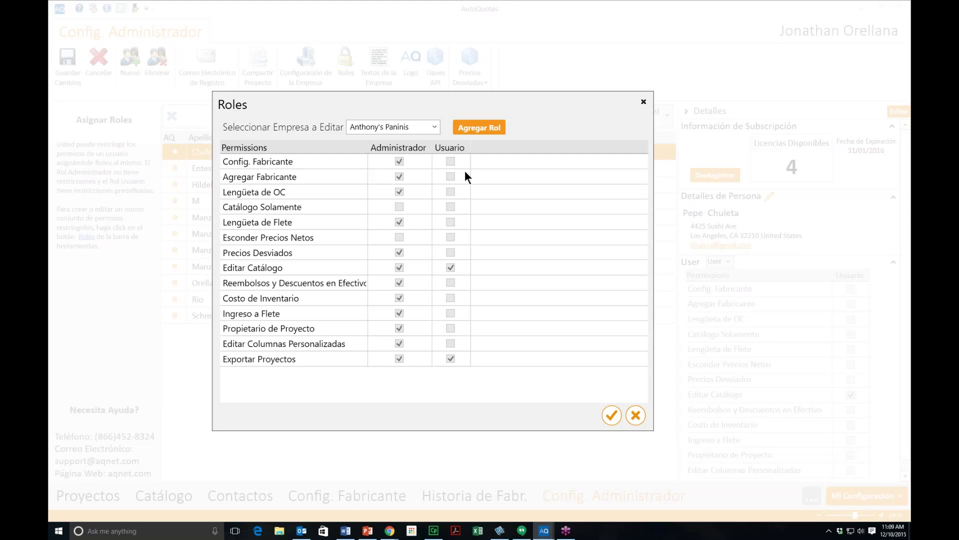
left_click(477, 129)
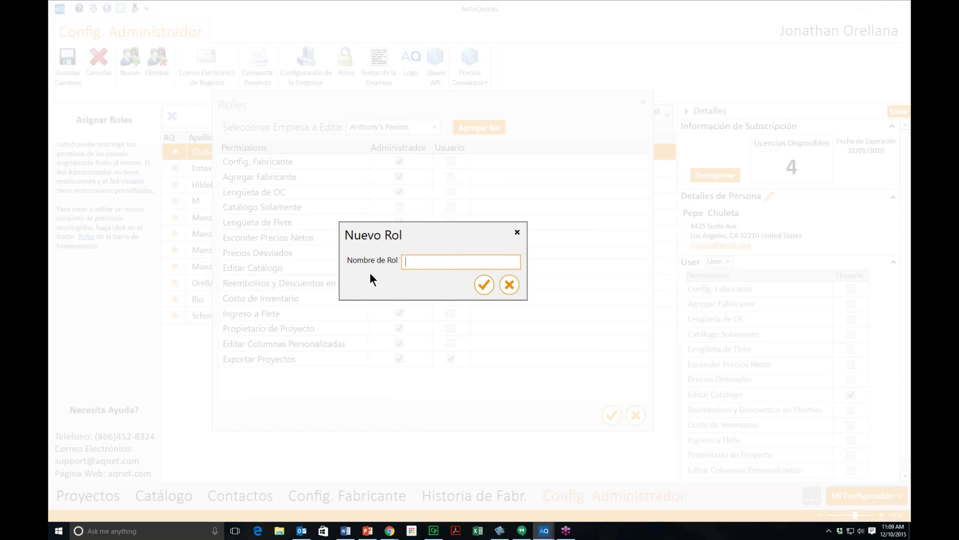
Step: Name the new role 'oc' and confirm it
type("oc")
left_click(483, 286)
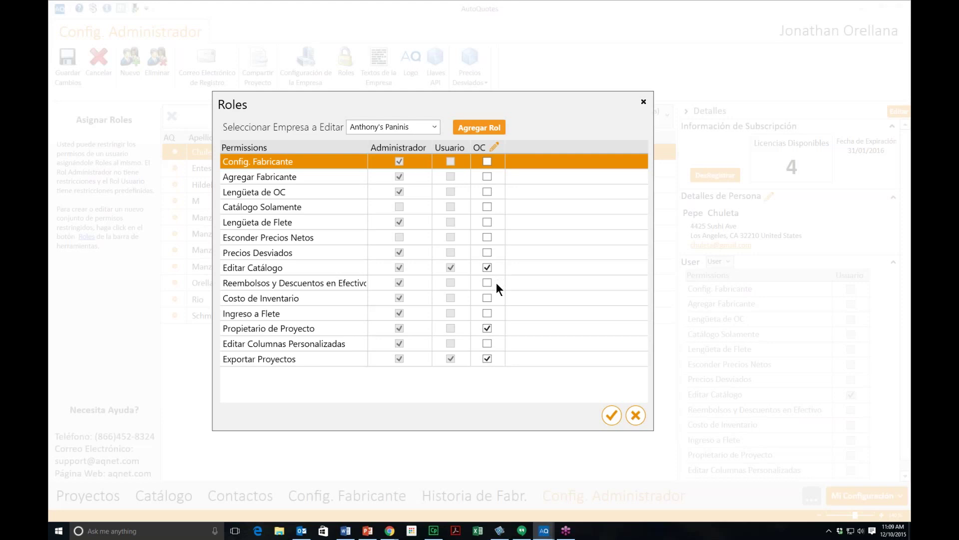
Step: Grant OC the Ingreso a Flete and Editar Columnas Personalizadas permissions and save
left_click(486, 313)
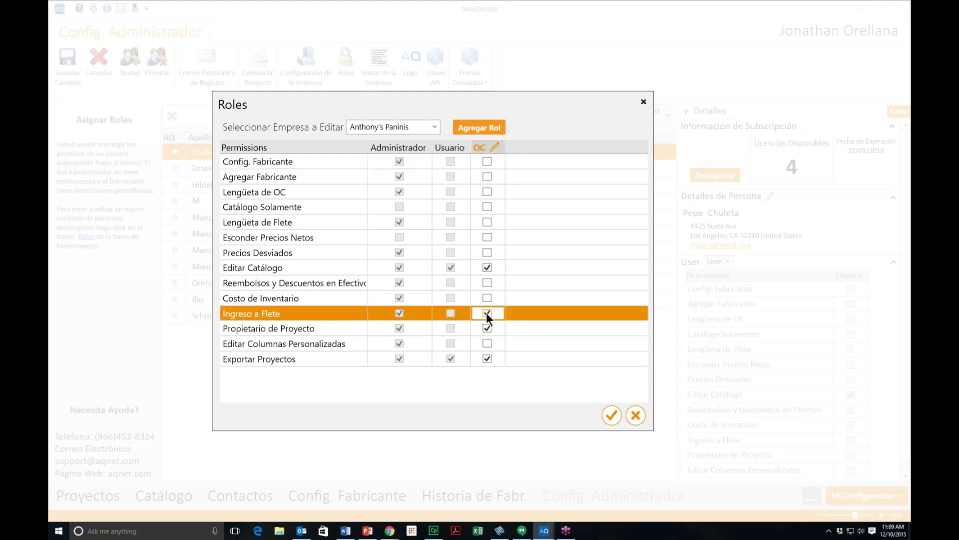
left_click(487, 343)
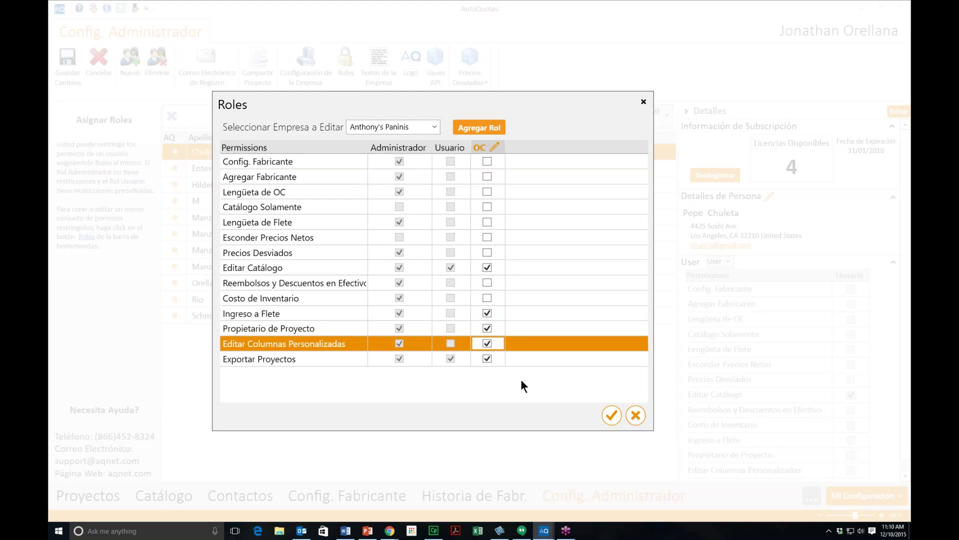
left_click(611, 415)
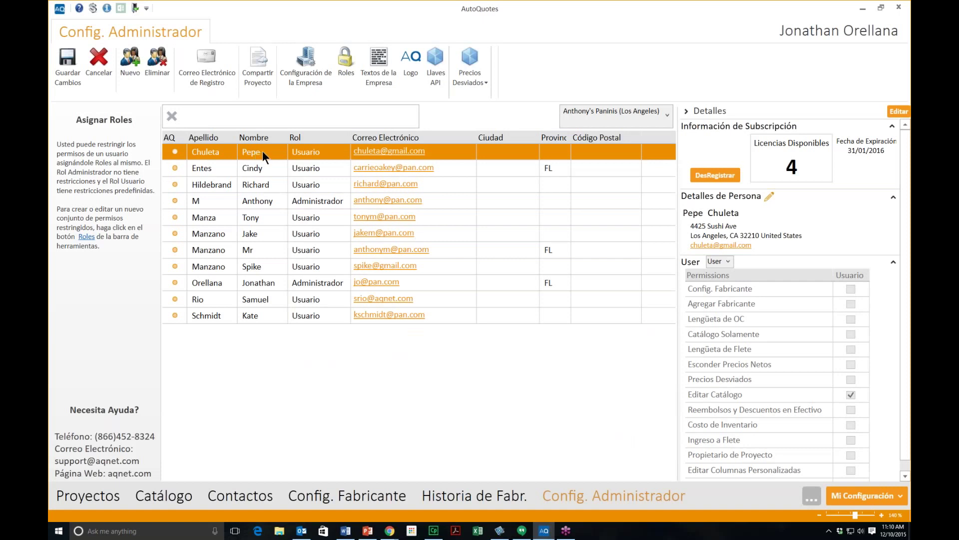
Step: Change the first user's role to OC, then start adding a new person
left_click(303, 153)
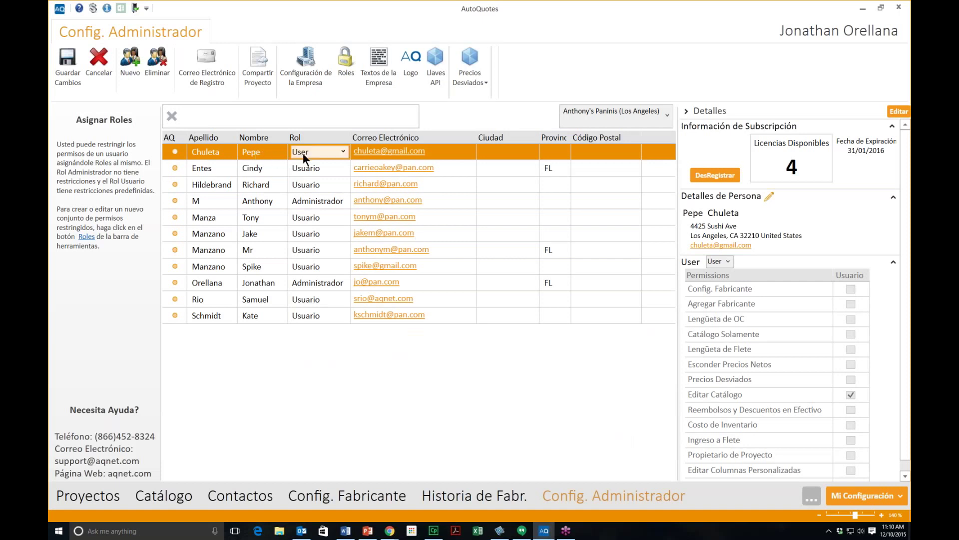
left_click(337, 151)
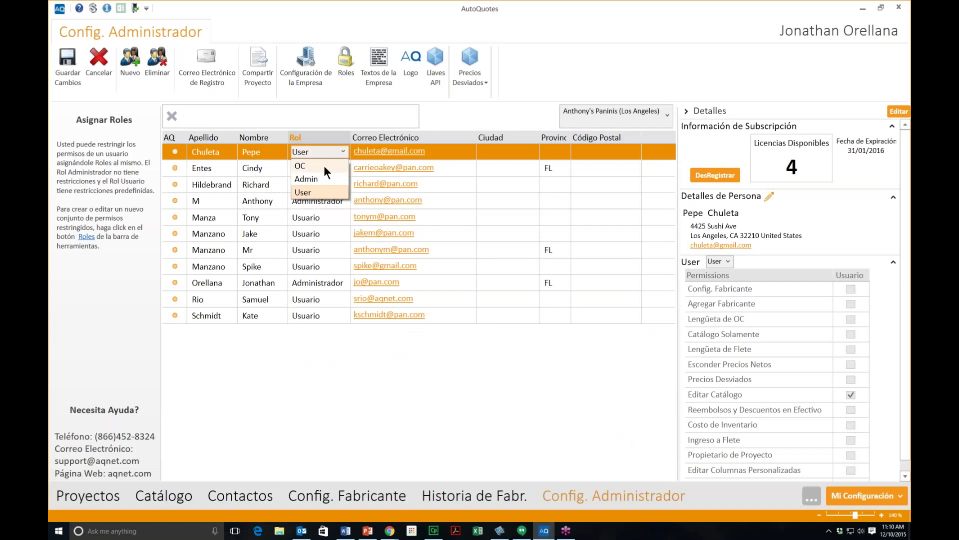
left_click(323, 166)
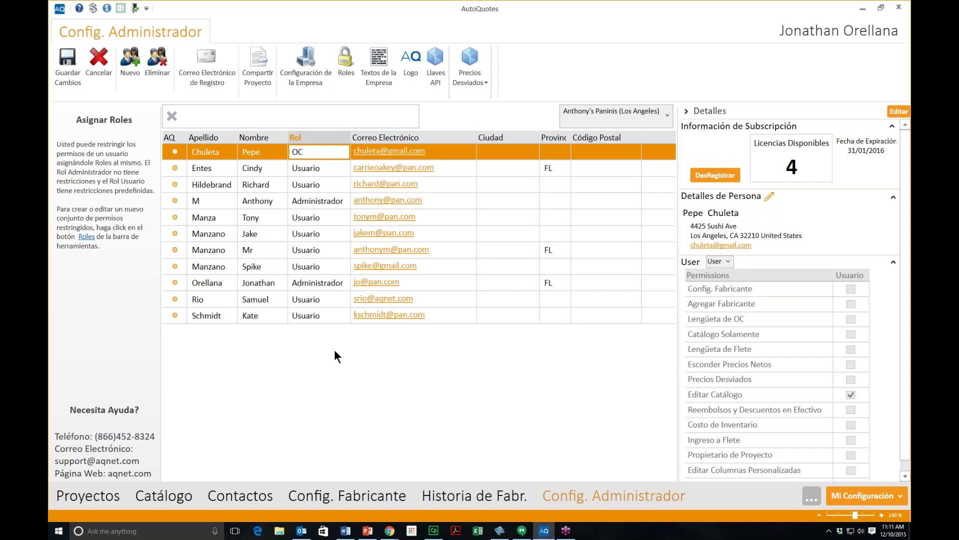
left_click(138, 68)
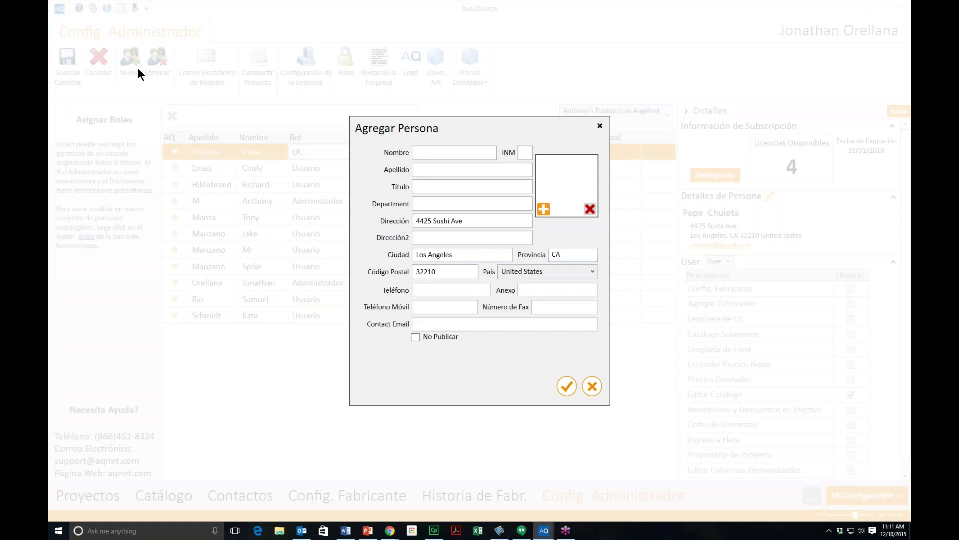
Step: Enter the person's first name, last name and contact e-mail, keeping the prefilled address
left_click(429, 151)
left_click(472, 170)
left_click(486, 220)
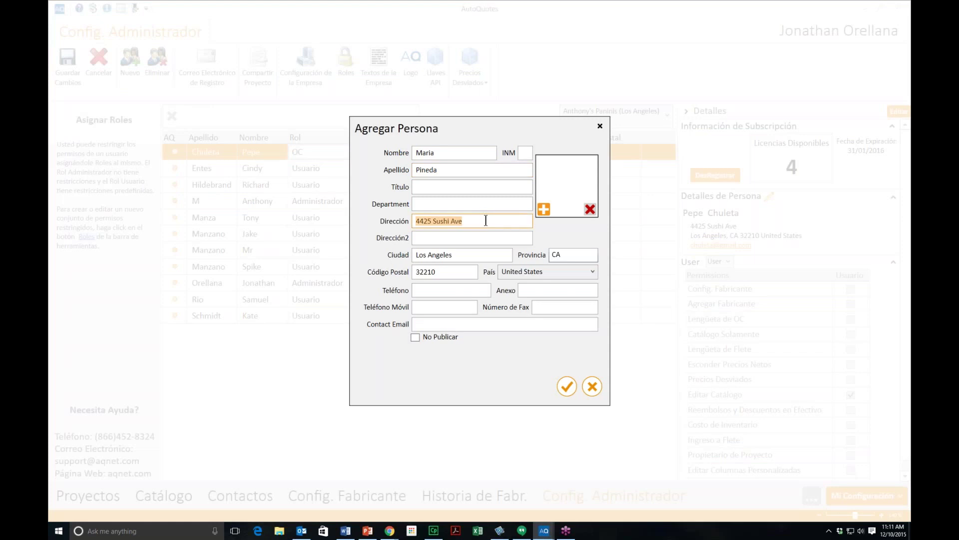
left_click(434, 324)
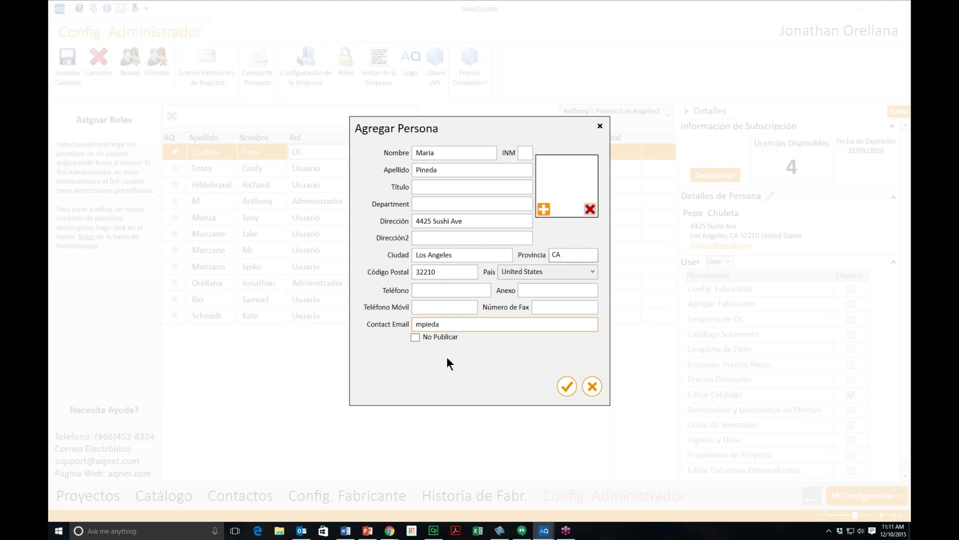
left_click(566, 387)
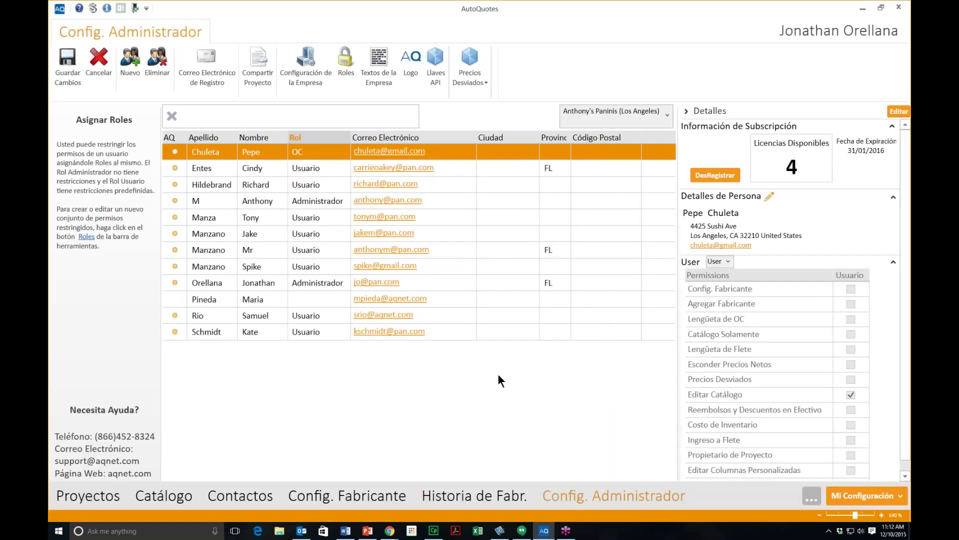
Step: Select the new person's row and register them with a licence
left_click(178, 298)
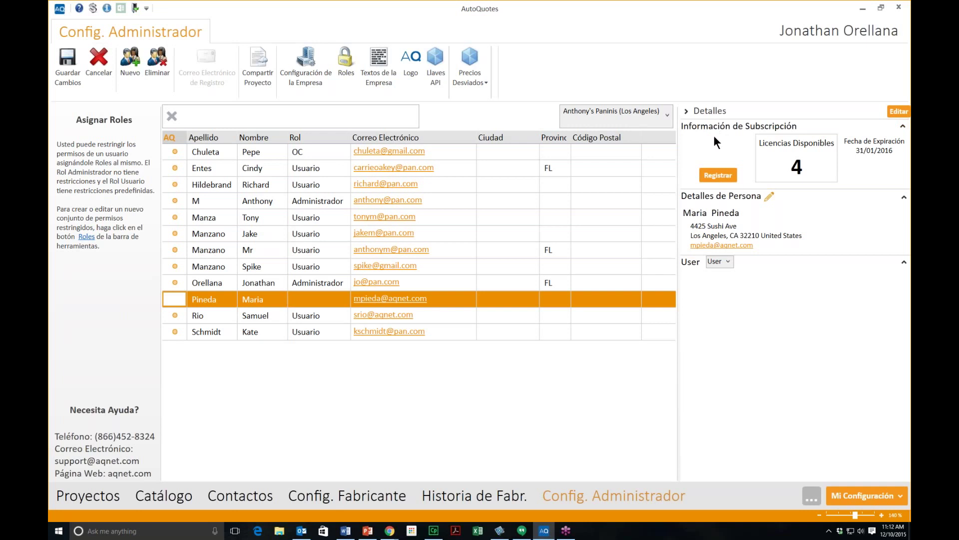
left_click(715, 173)
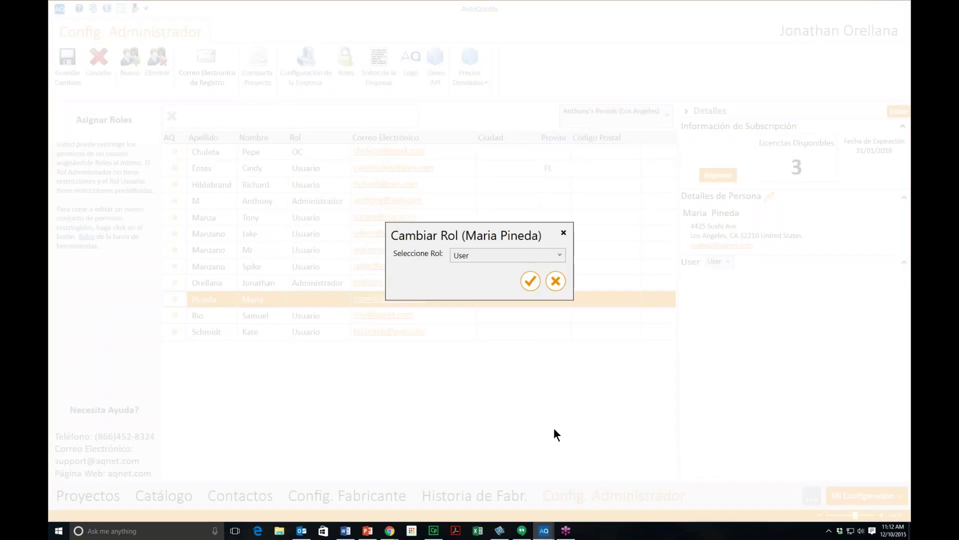
Step: Assign the OC role to the newly registered person
left_click(488, 255)
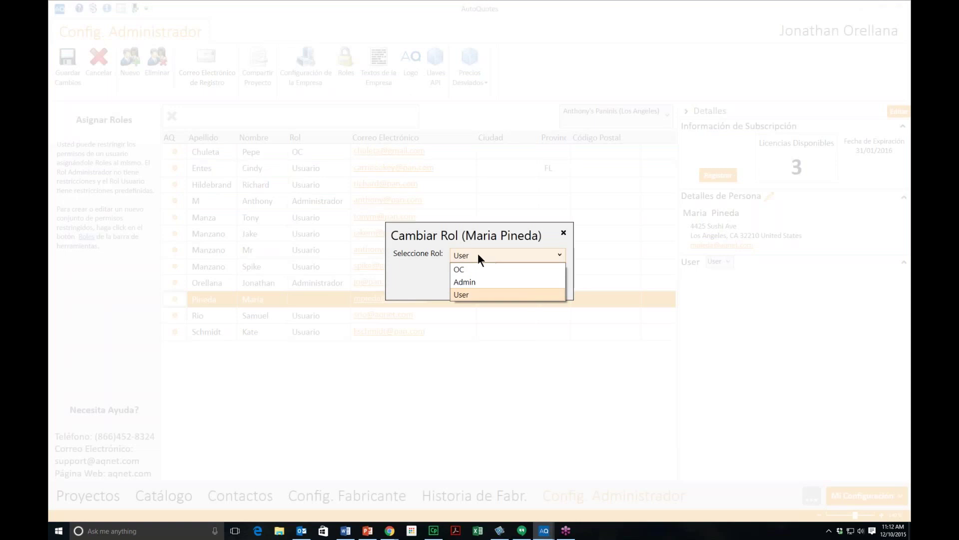
left_click(473, 266)
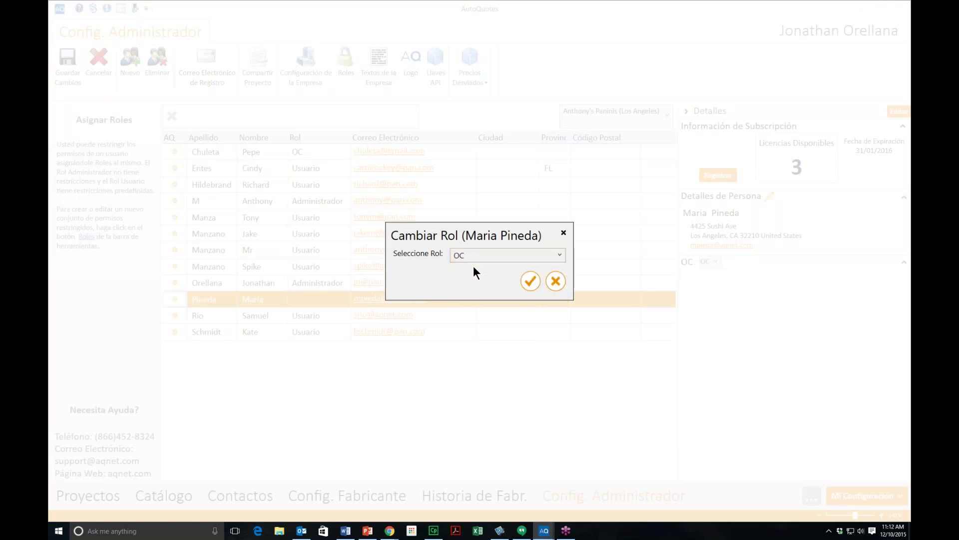
left_click(530, 281)
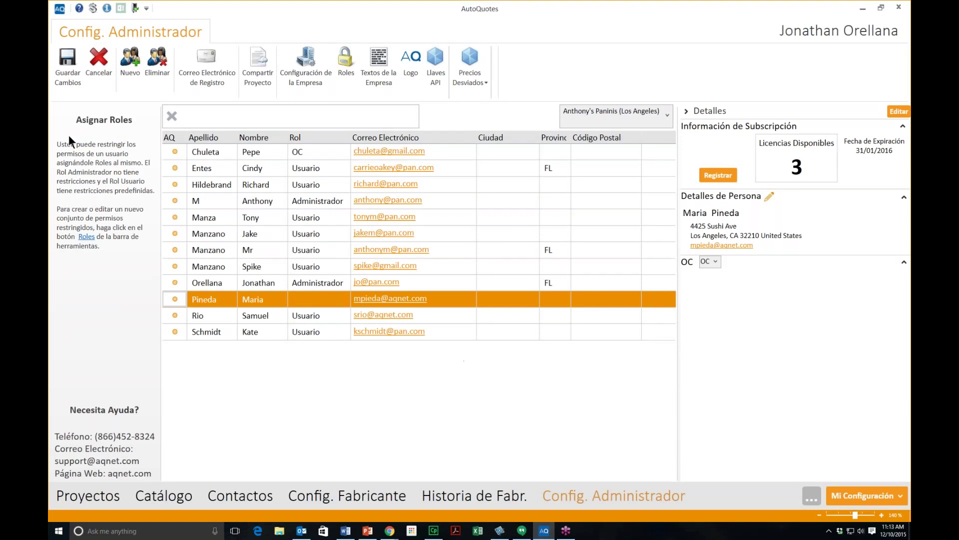
Step: Save the user changes and review the new person's OC permissions
left_click(74, 80)
left_click(74, 80)
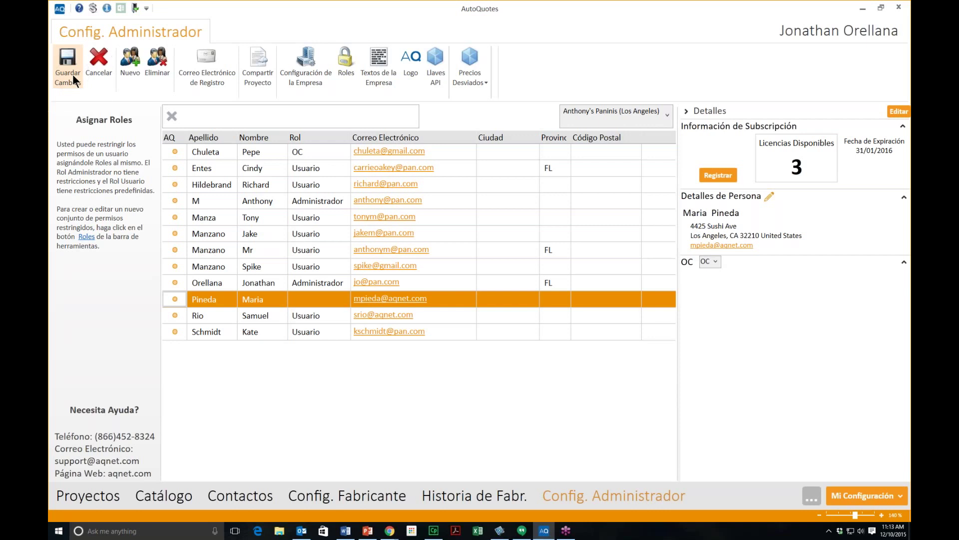
left_click(74, 80)
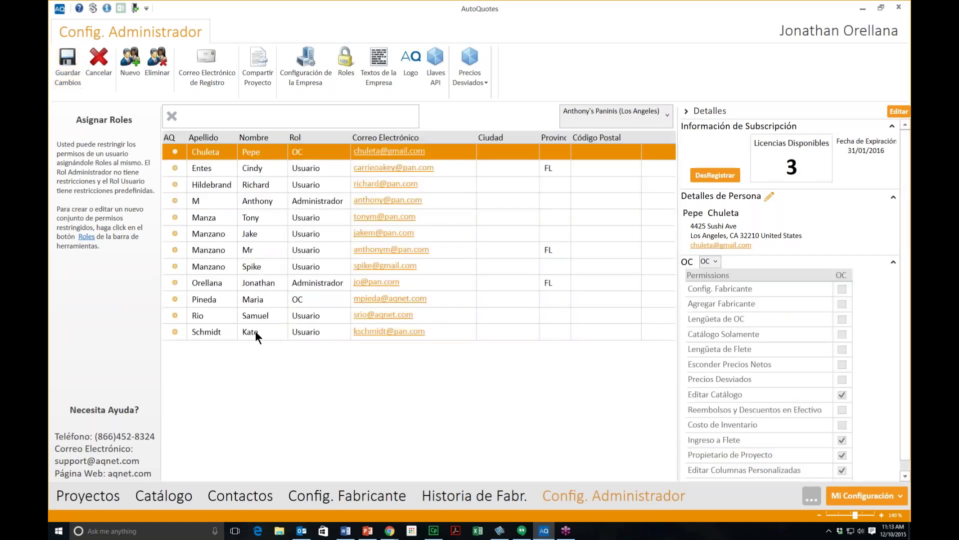
left_click(205, 297)
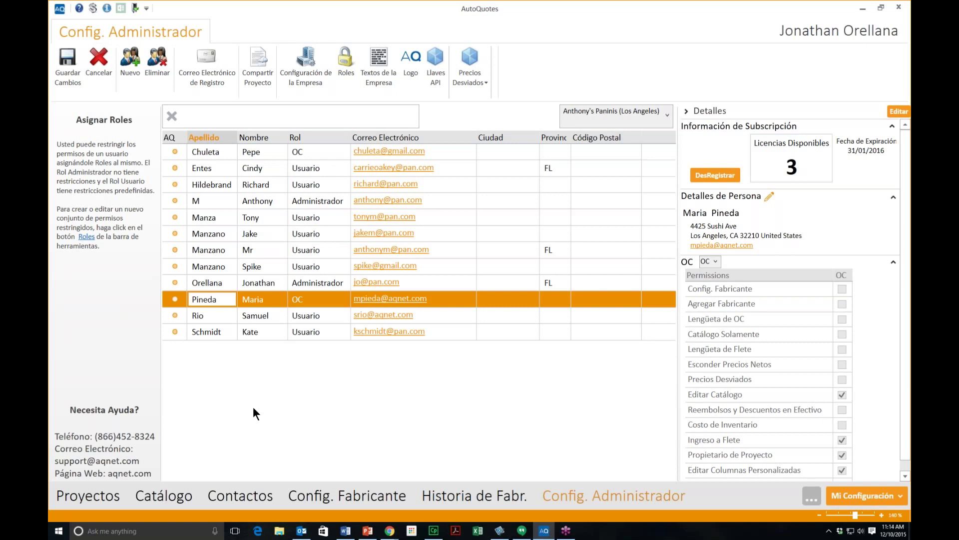
Step: Select the second-to-last user and begin unregistering their licence
left_click(255, 313)
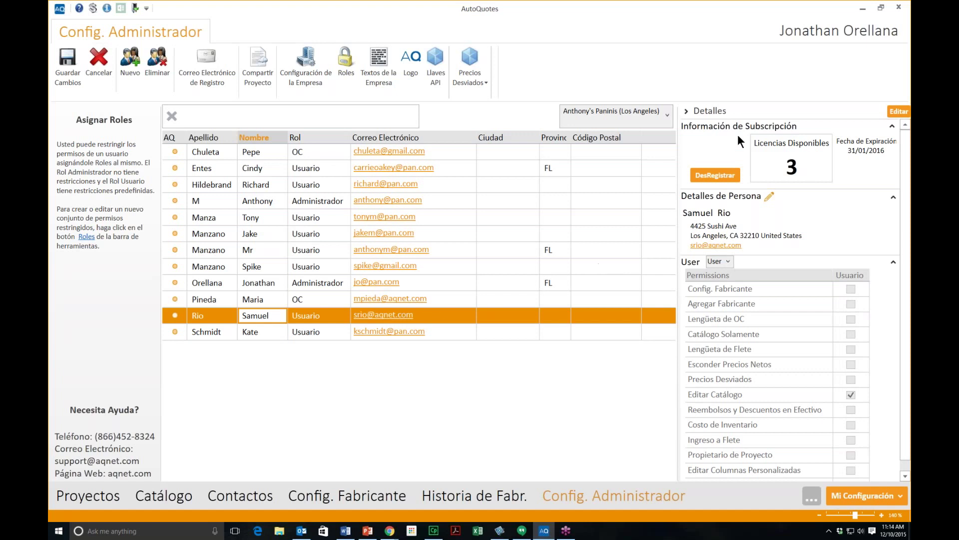
left_click(719, 173)
Step: Unregister the user, raising available licences to 4, then start deleting that person
left_click(715, 174)
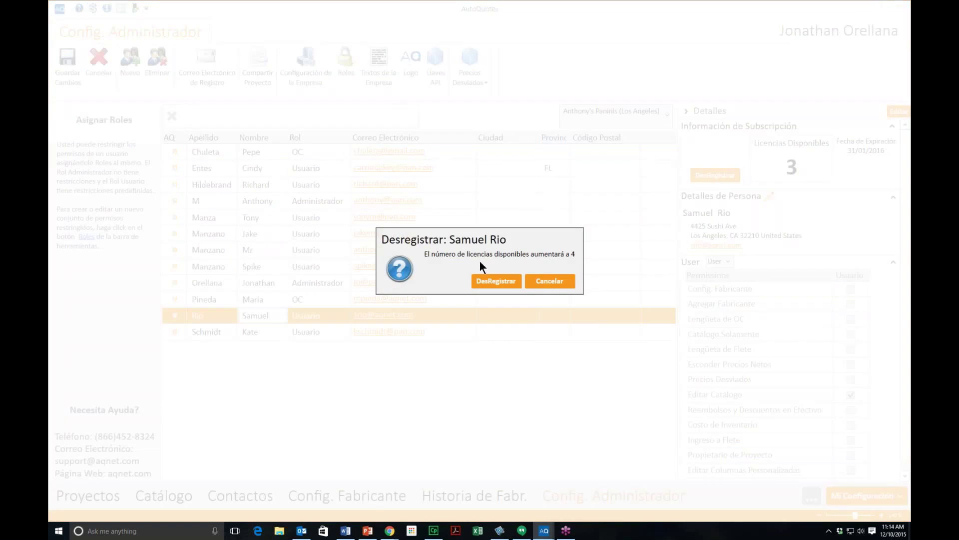
left_click(499, 281)
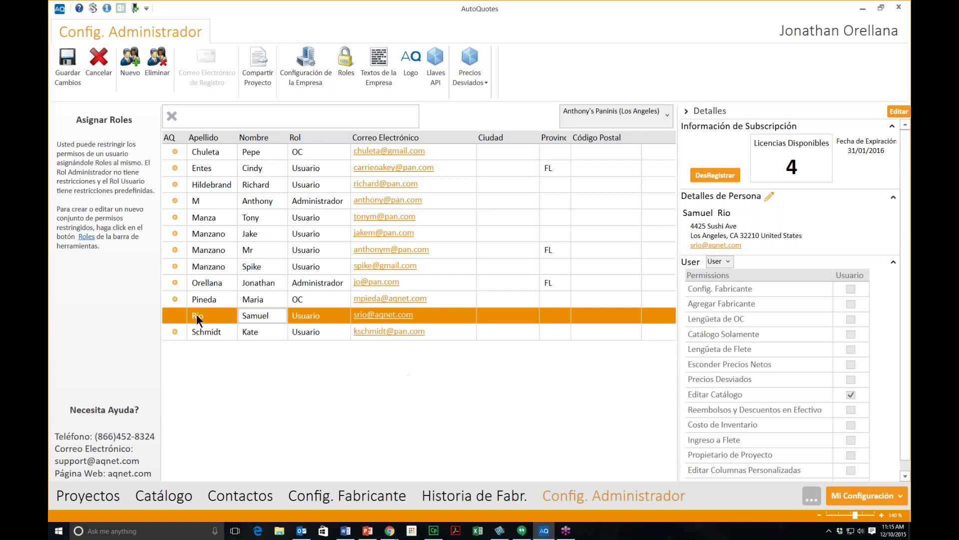
left_click(176, 311)
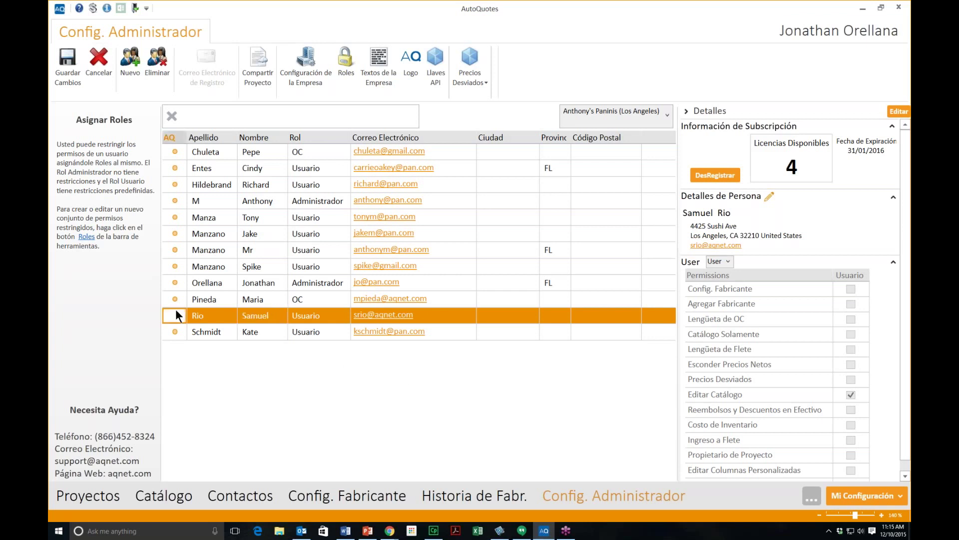
left_click(157, 68)
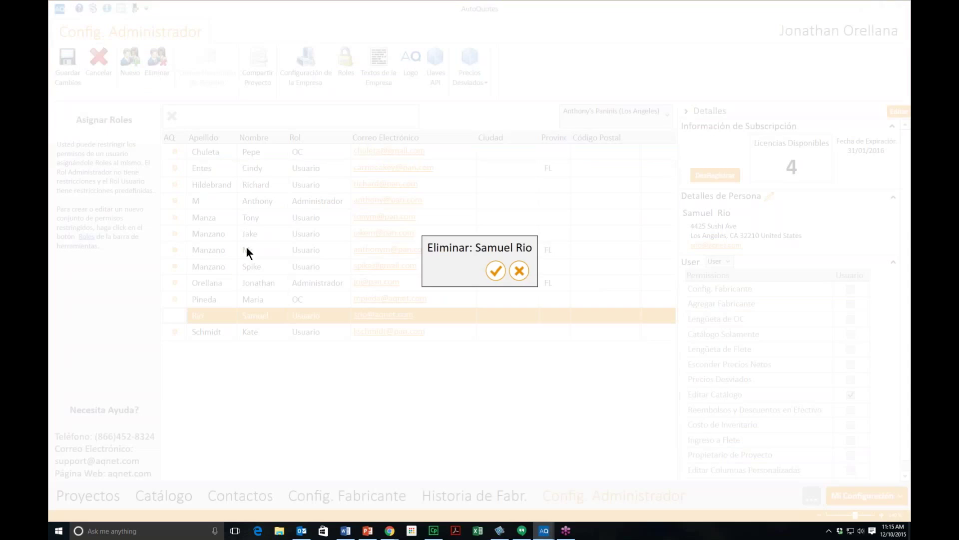
Step: Confirm deleting the unregistered user, then select the second-to-last user's row for project sharing
left_click(495, 271)
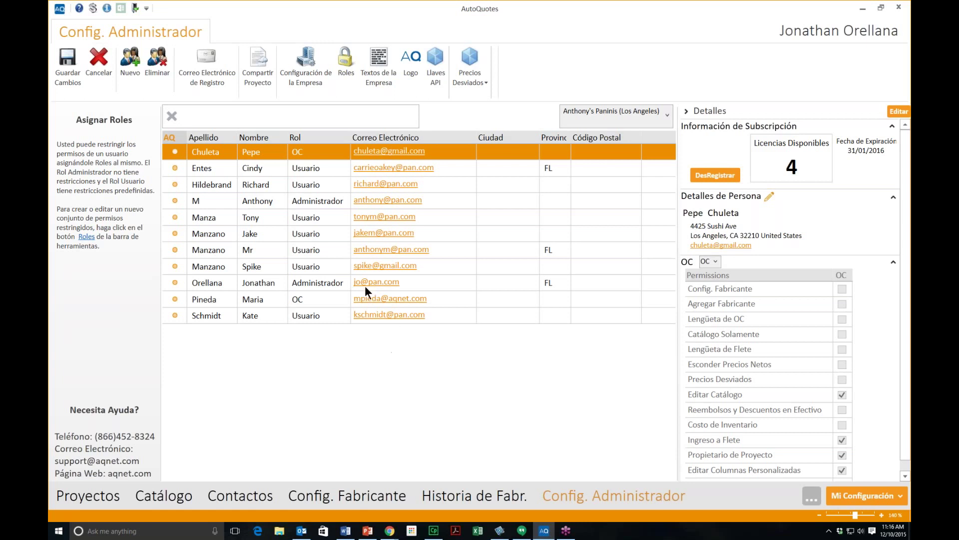
left_click(220, 298)
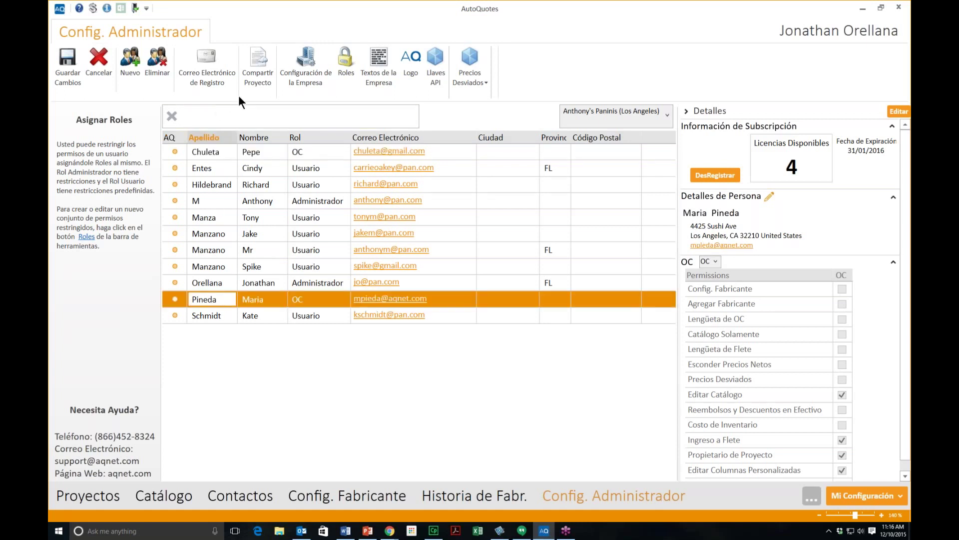
left_click(253, 71)
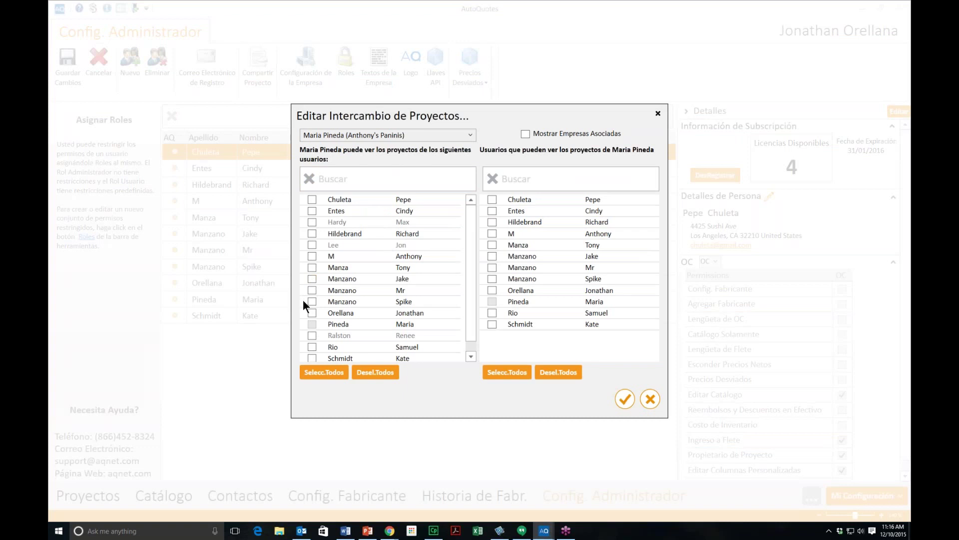
Step: Tick the administrator colleague in both sharing lists so each sees the other's projects
left_click(308, 255)
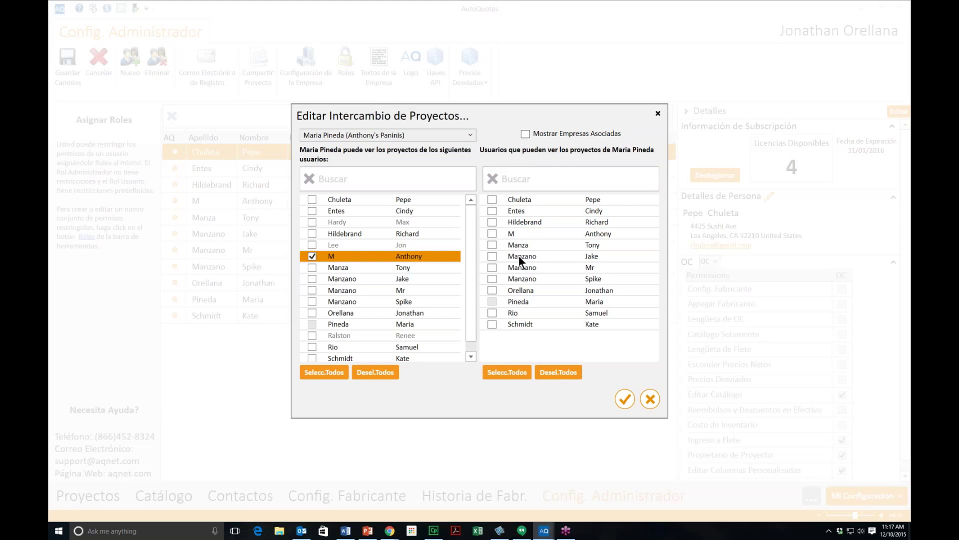
left_click(490, 233)
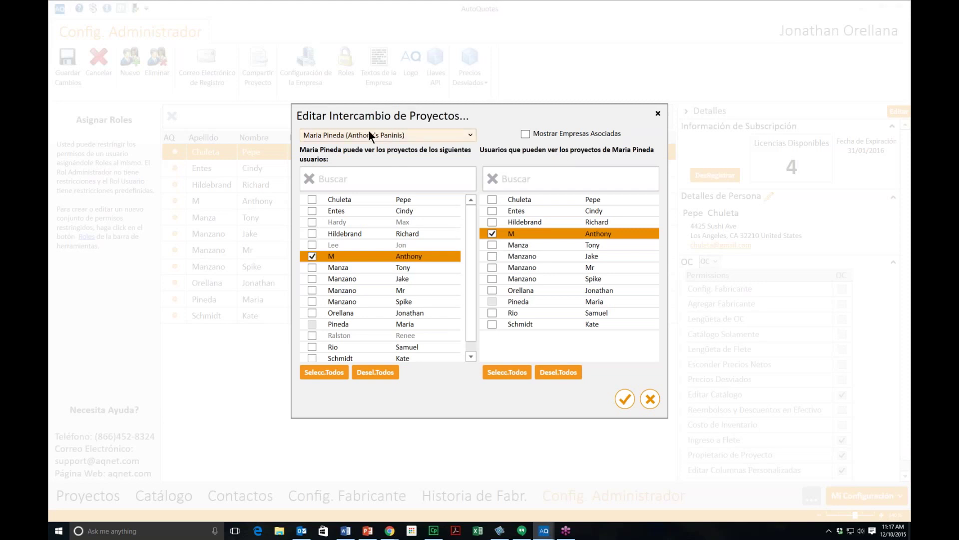
left_click(456, 135)
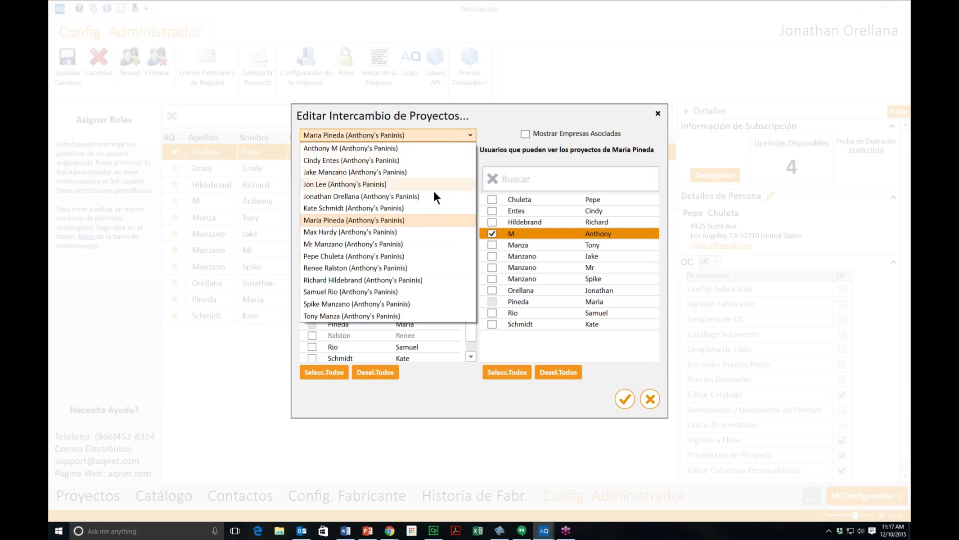
Step: Switch sharing to the first user and turn on Mostrar Empresas Asociadas
left_click(411, 256)
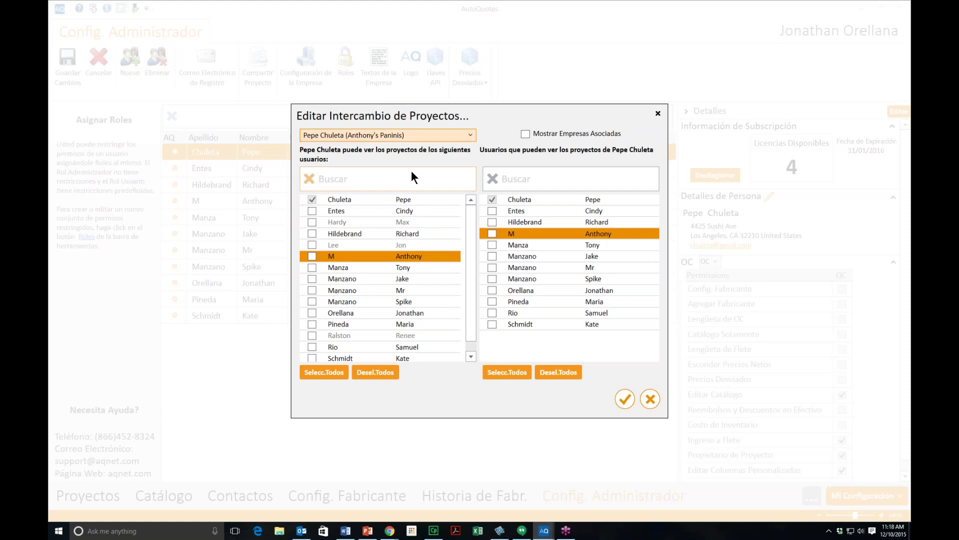
left_click(525, 134)
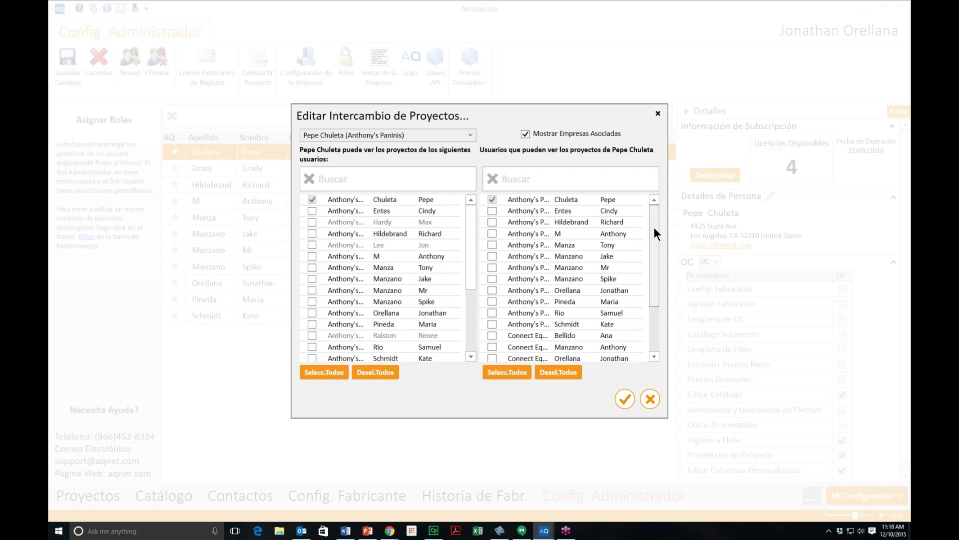
Step: Scroll the viewer list, Selecc.Todos then Desel.Todos so nobody views, and close the sharing dialog
left_click_drag(653, 233, 652, 289)
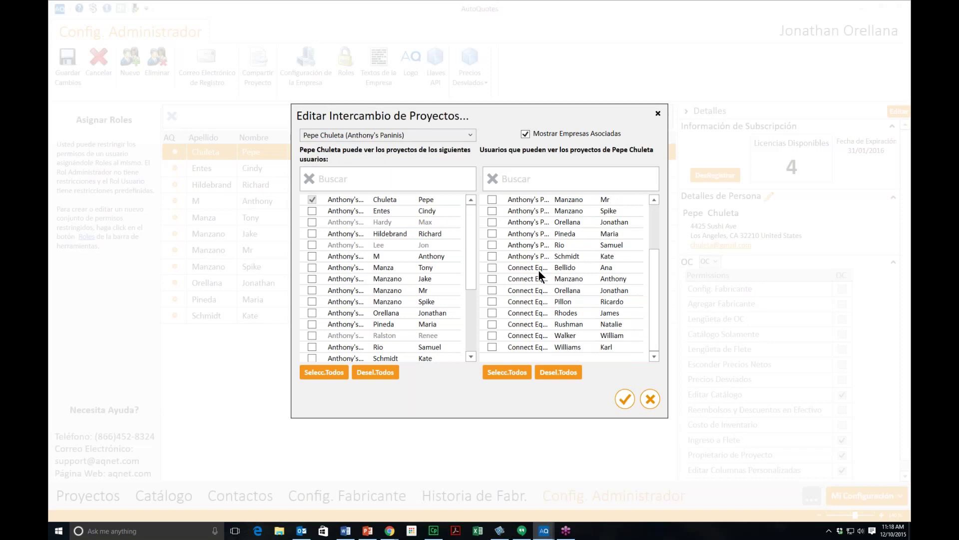
left_click_drag(649, 288, 648, 293)
left_click(510, 374)
left_click(552, 374)
left_click(623, 400)
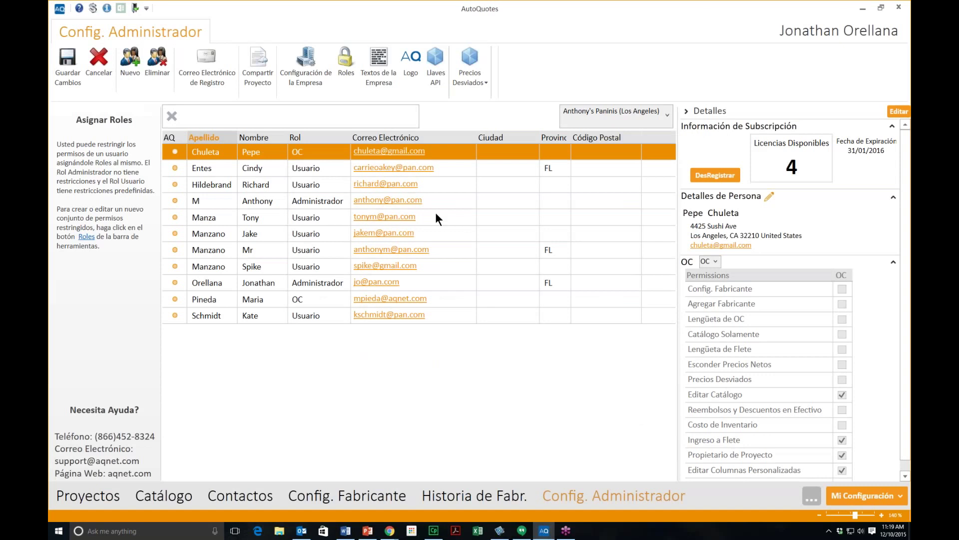
left_click(311, 80)
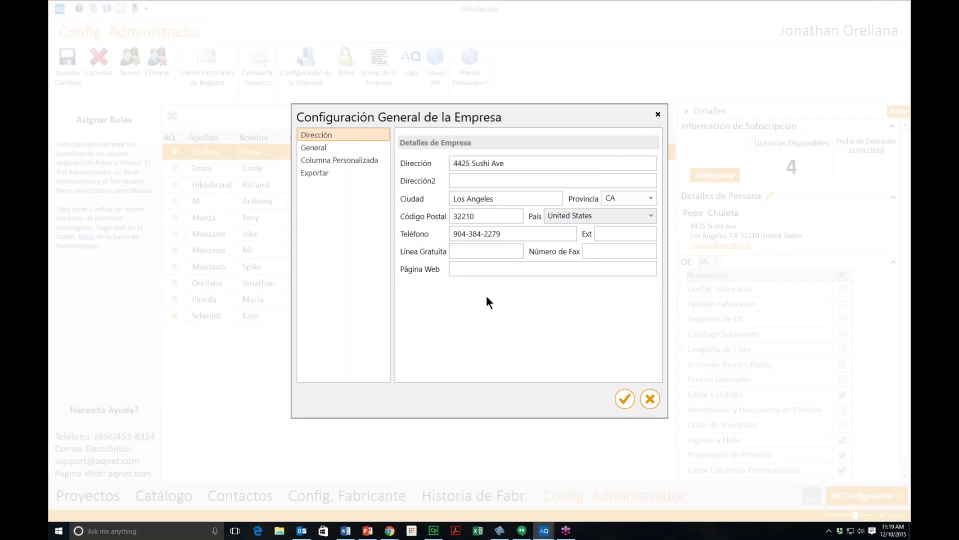
Step: Show the General section of company settings, with last project code 1383 and job reference 124
left_click(473, 269)
left_click(313, 149)
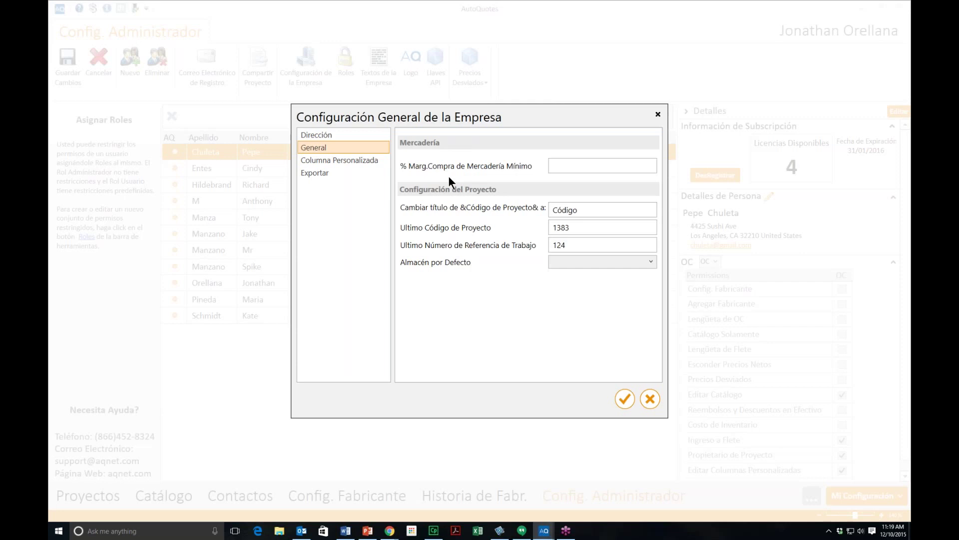
Step: Set % Marg.Compra de Mercadería Mínimo to 20
left_click(570, 166)
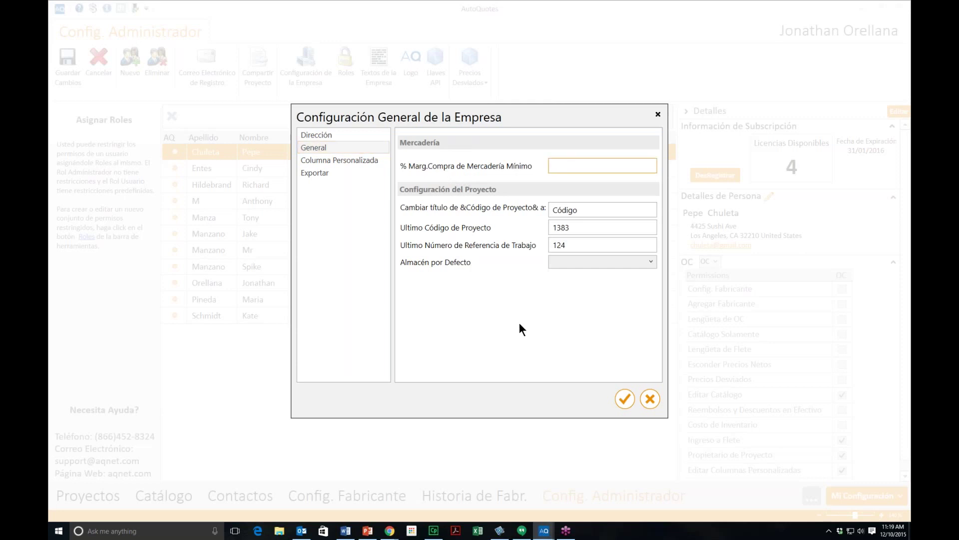
type("20")
Step: Go to the Columna Personalizada section and bring up the Freight Classes value list
left_click(602, 209)
left_click(339, 163)
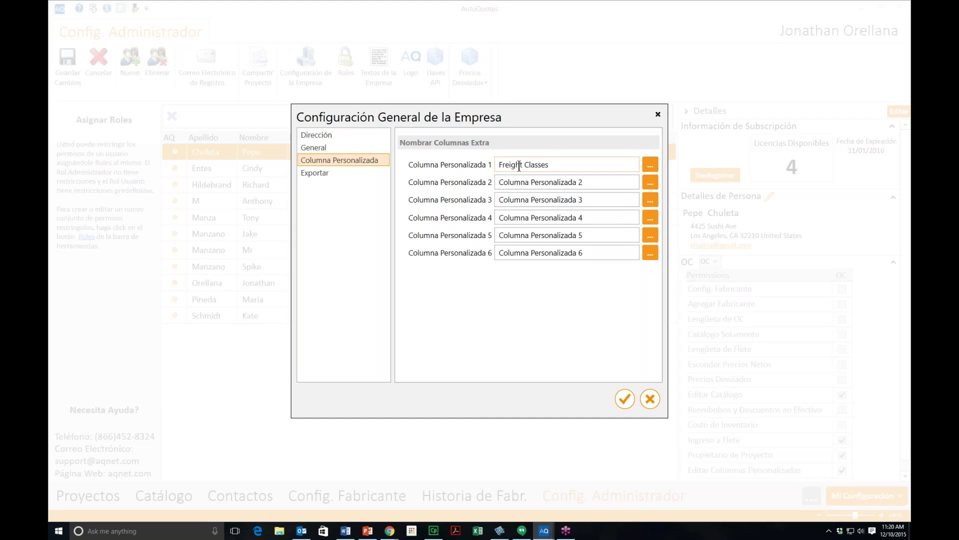
triple_click(575, 165)
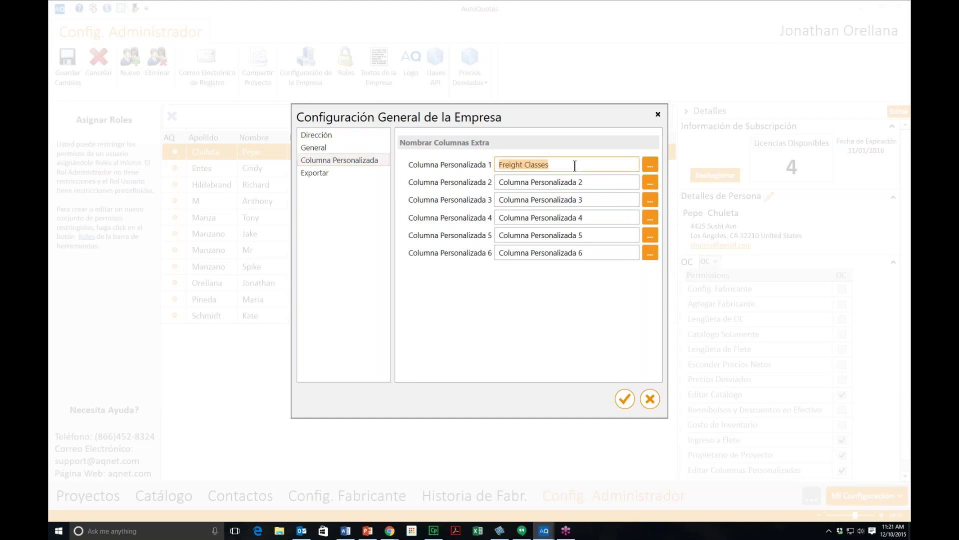
left_click(651, 163)
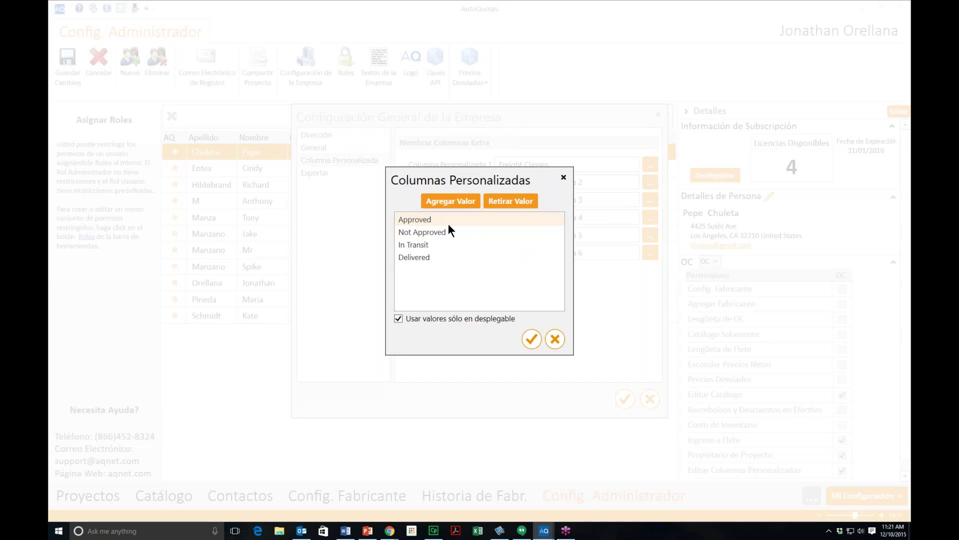
Step: Add 'Si' as a fifth Freight Classes dropdown value and save the value list
left_click(454, 200)
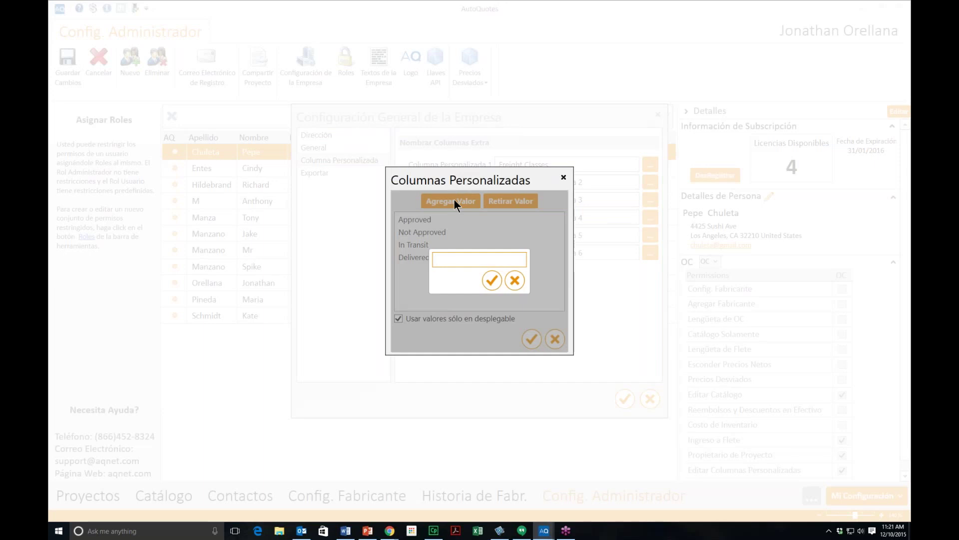
type("Si")
left_click(492, 279)
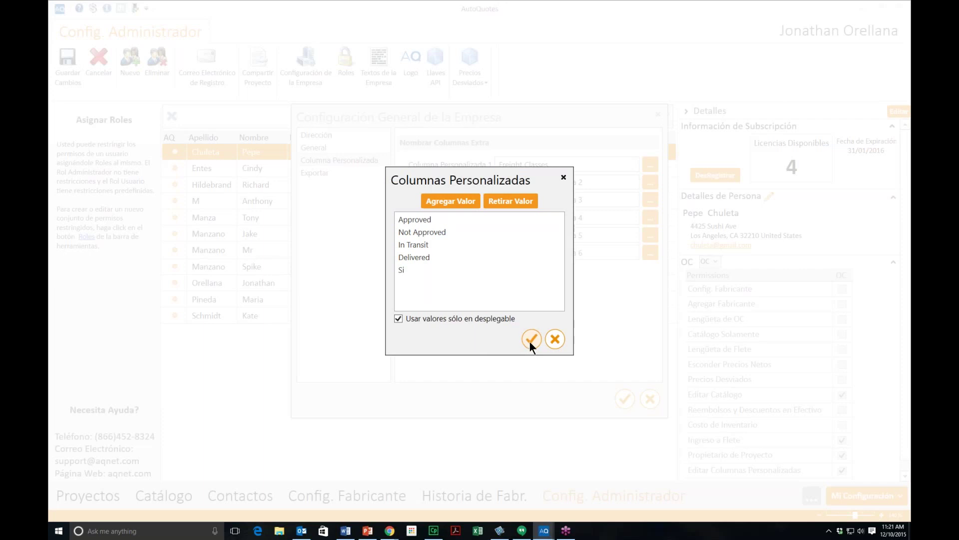
left_click(531, 340)
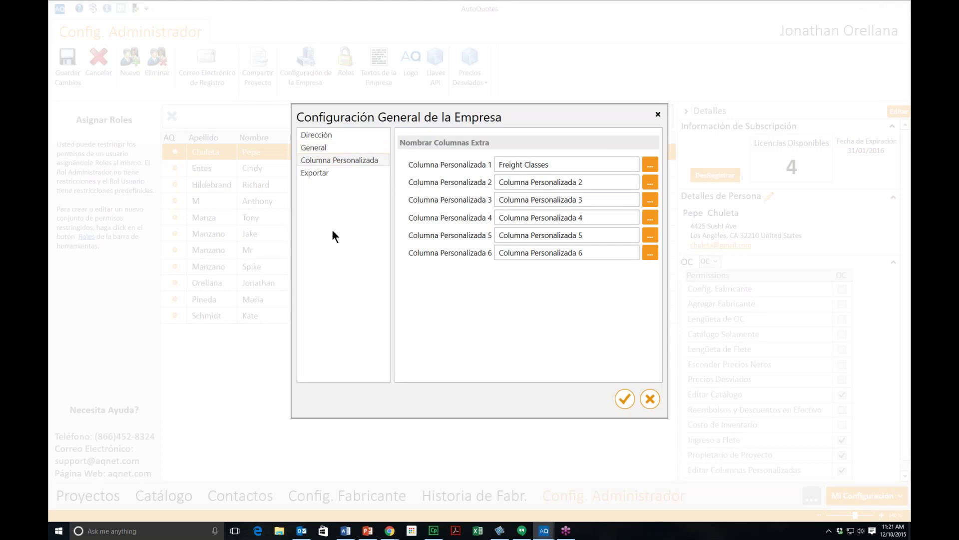
Step: Show the Exportar settings, scroll the Exportar Contabilidad formats, and bring up the custom format Editor
left_click(331, 175)
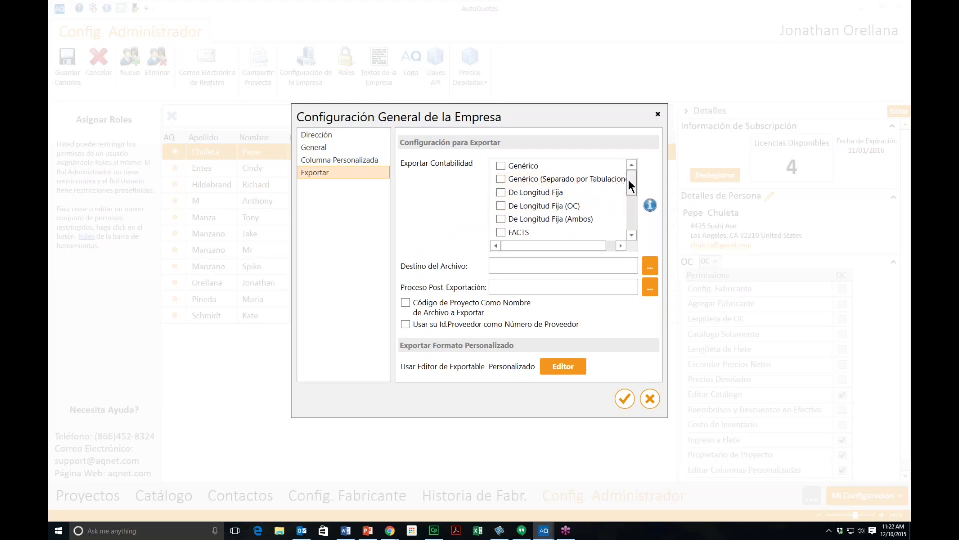
left_click_drag(630, 182, 630, 211)
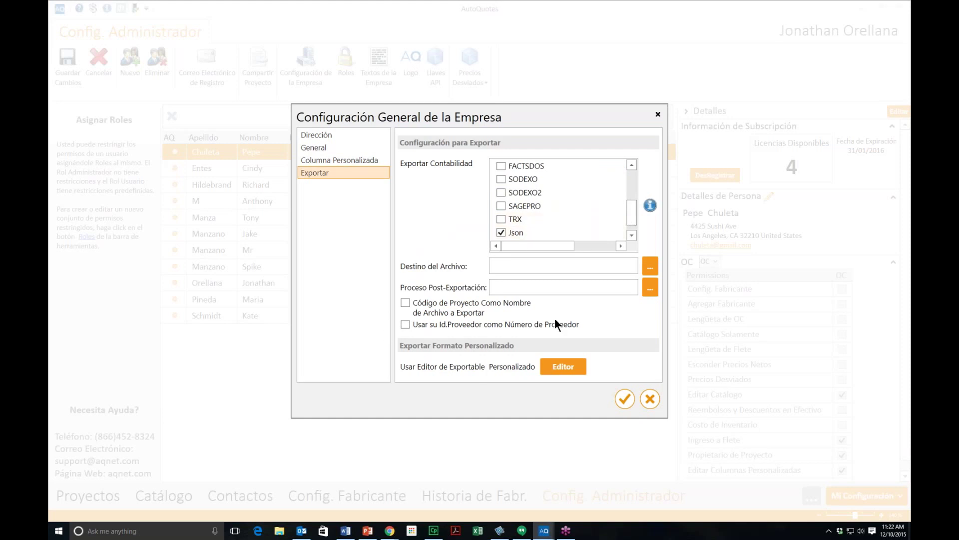
left_click_drag(631, 211, 638, 176)
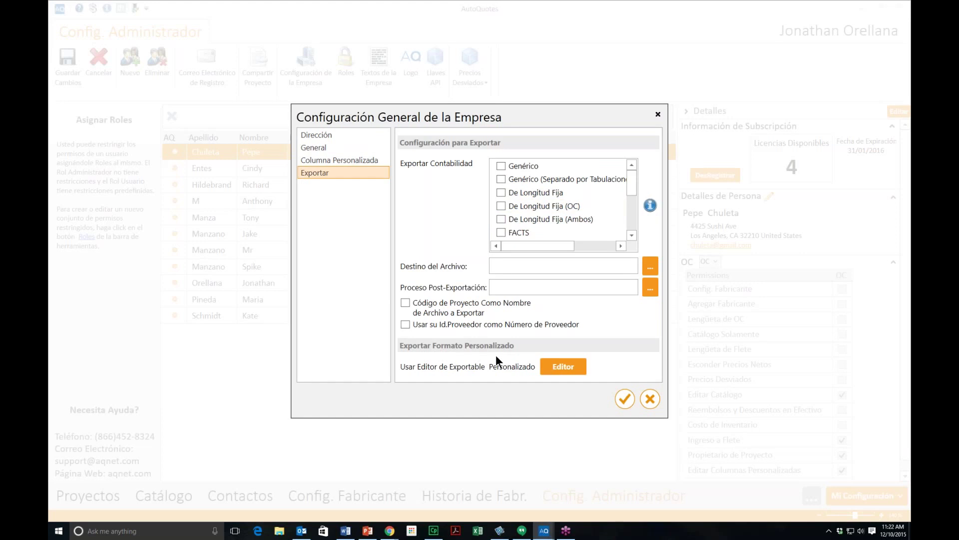
left_click(561, 367)
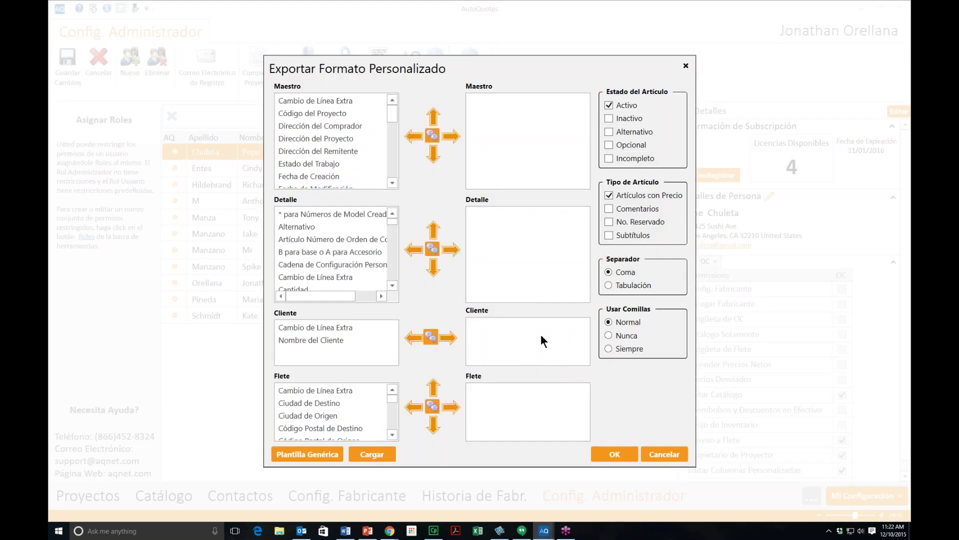
Step: Trial-add Estado del Trabajo, item order number and Cambio de Línea Extra fields, cancel, then close company settings
left_click(339, 161)
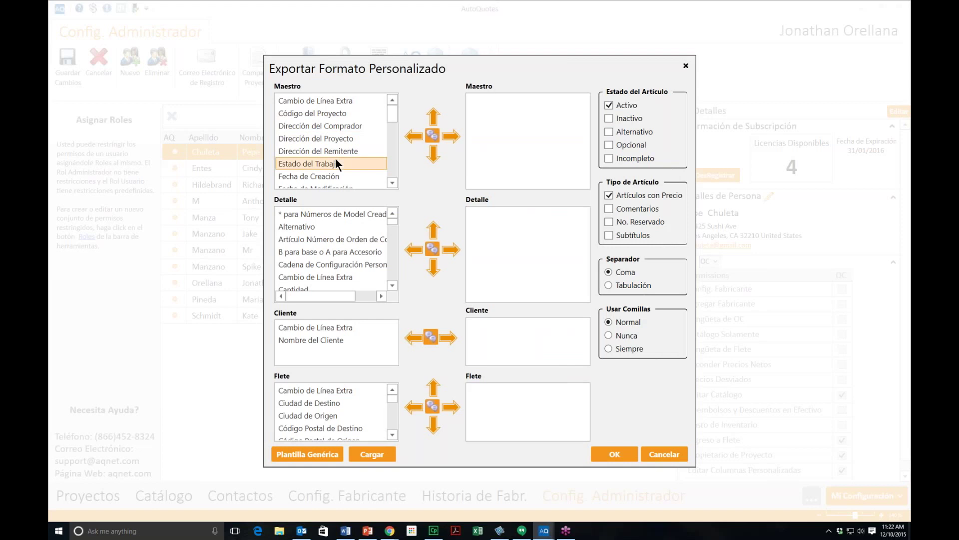
left_click(453, 137)
left_click(341, 239)
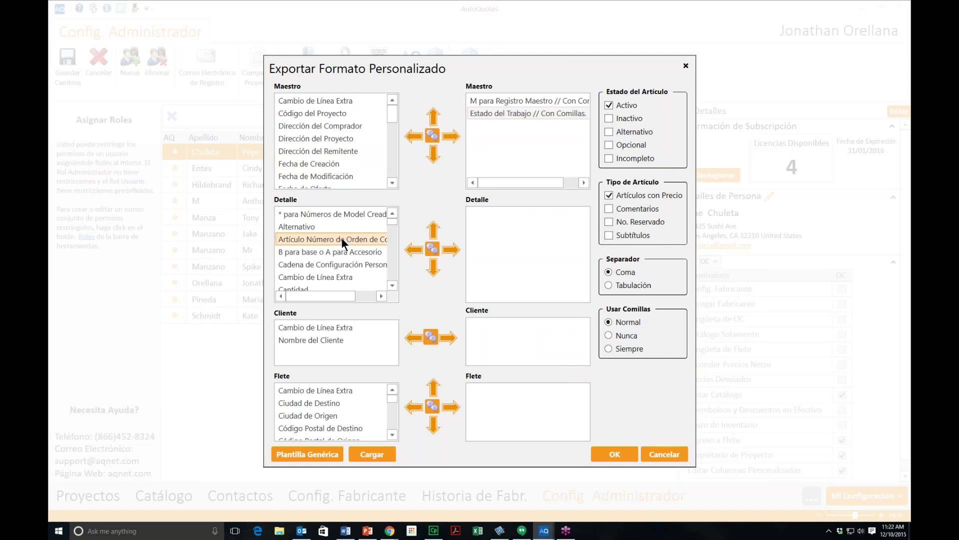
left_click(451, 249)
left_click(325, 329)
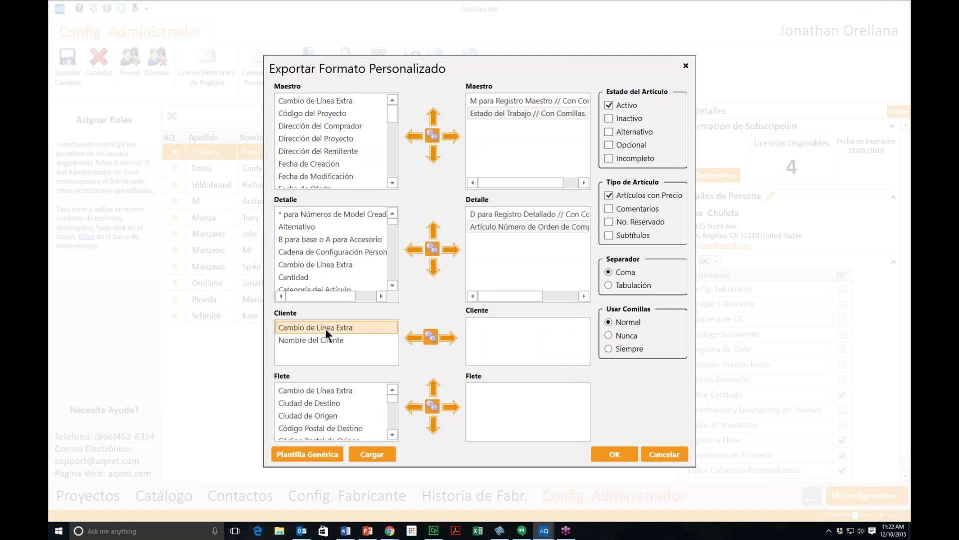
left_click(452, 337)
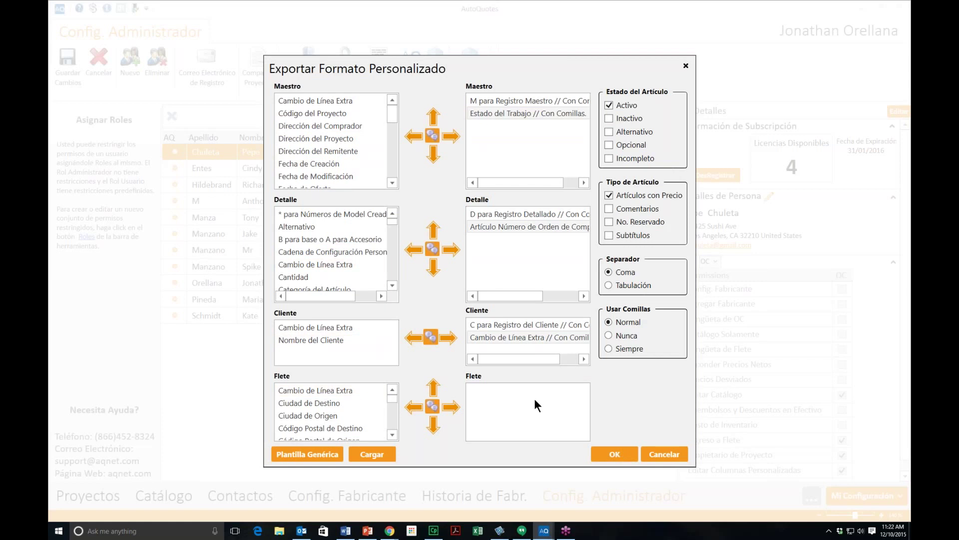
left_click(654, 452)
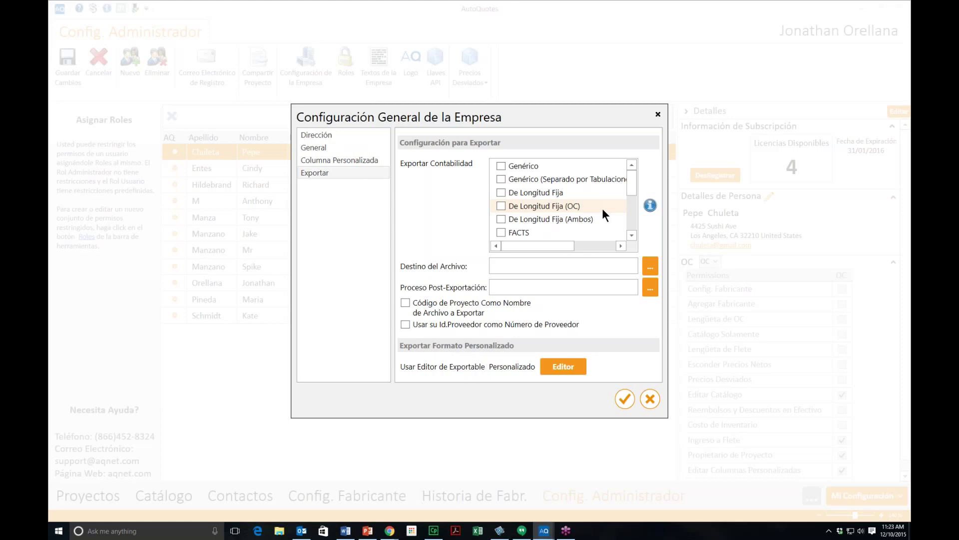
left_click(625, 399)
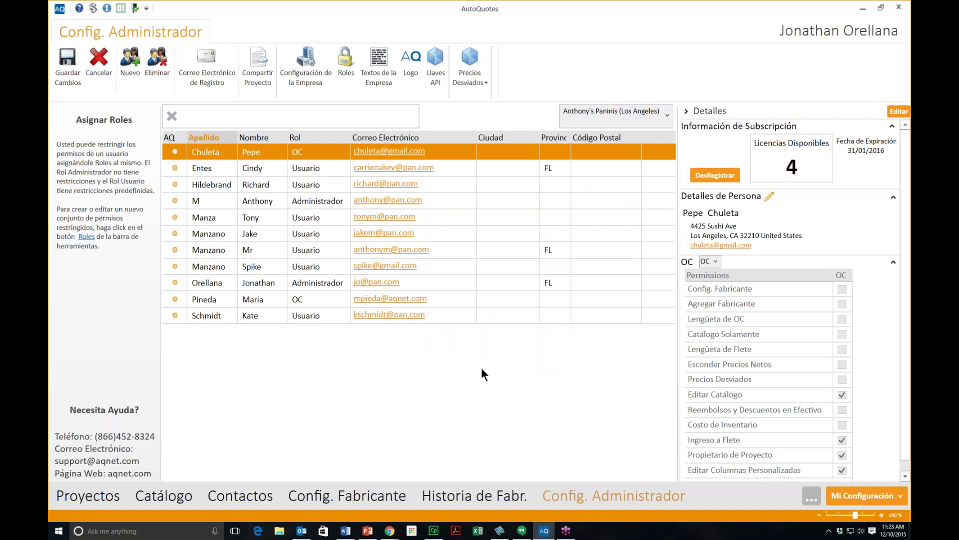
left_click(383, 75)
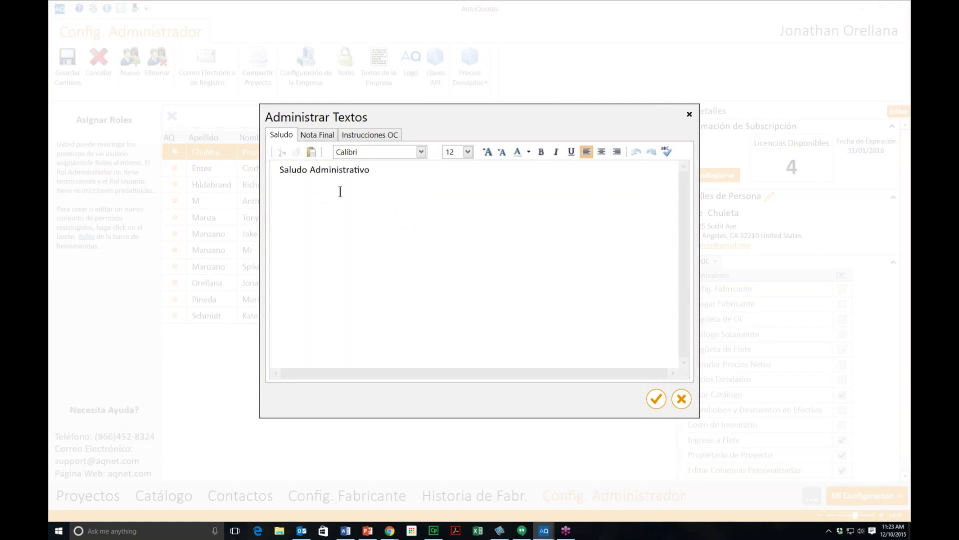
left_click(378, 182)
key("ctrl+Tab")
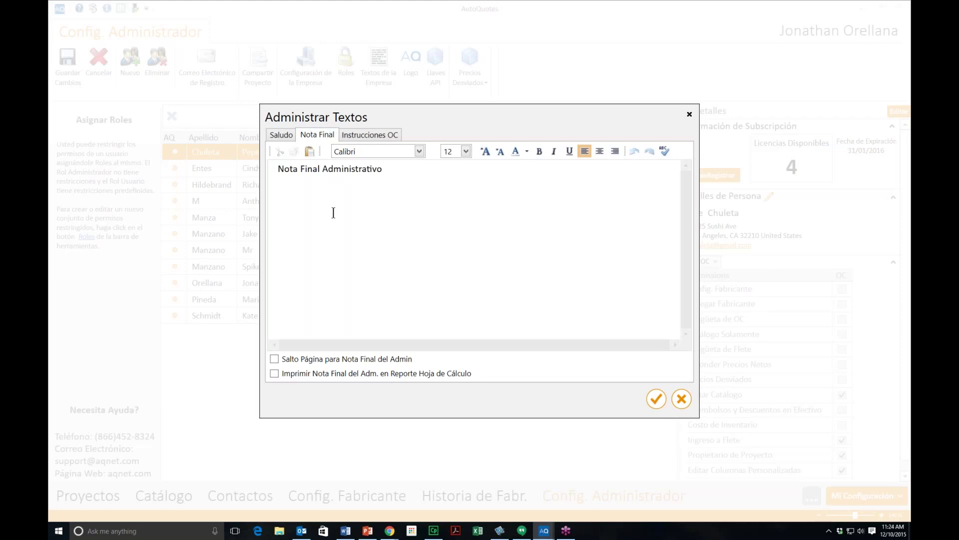
left_click(657, 400)
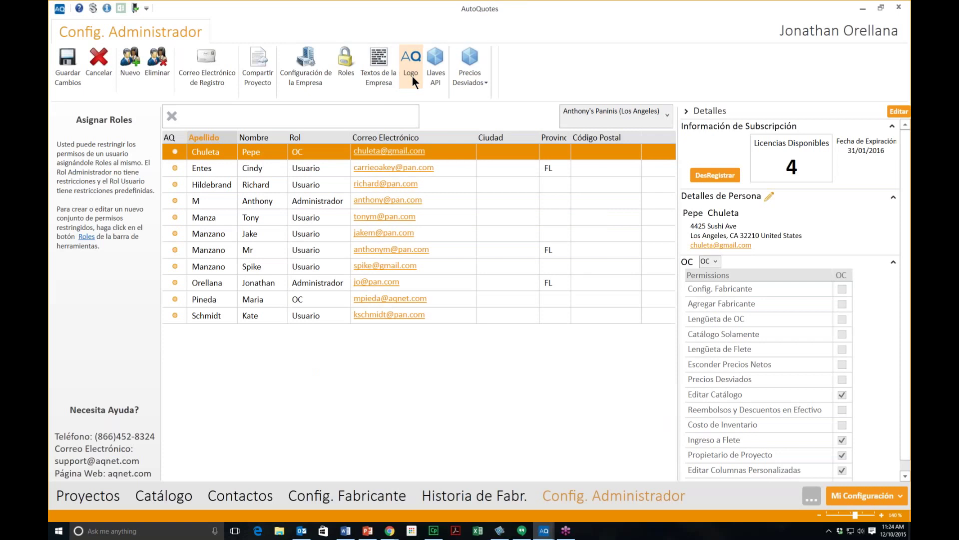
Step: Load AQ.jpg as the company logo and confirm the logo settings
left_click(413, 76)
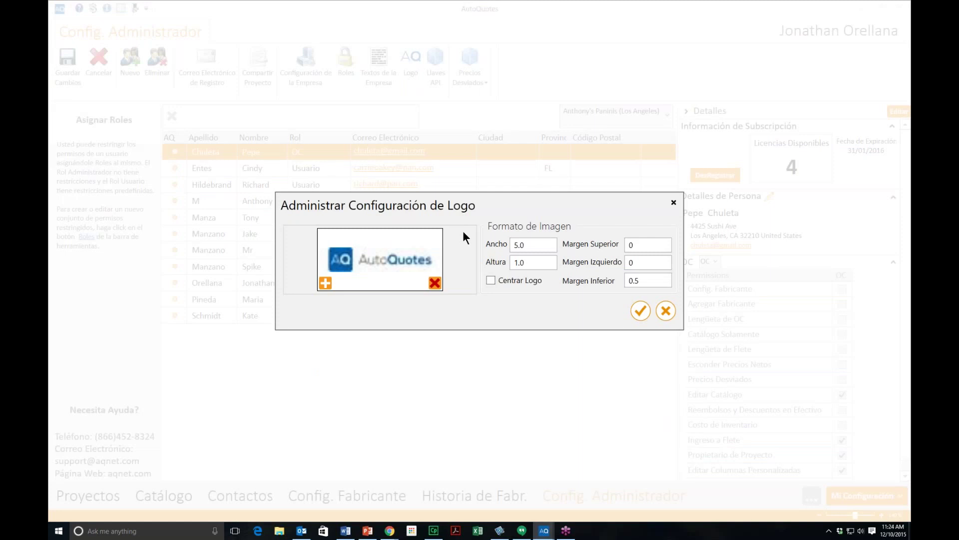
left_click(325, 283)
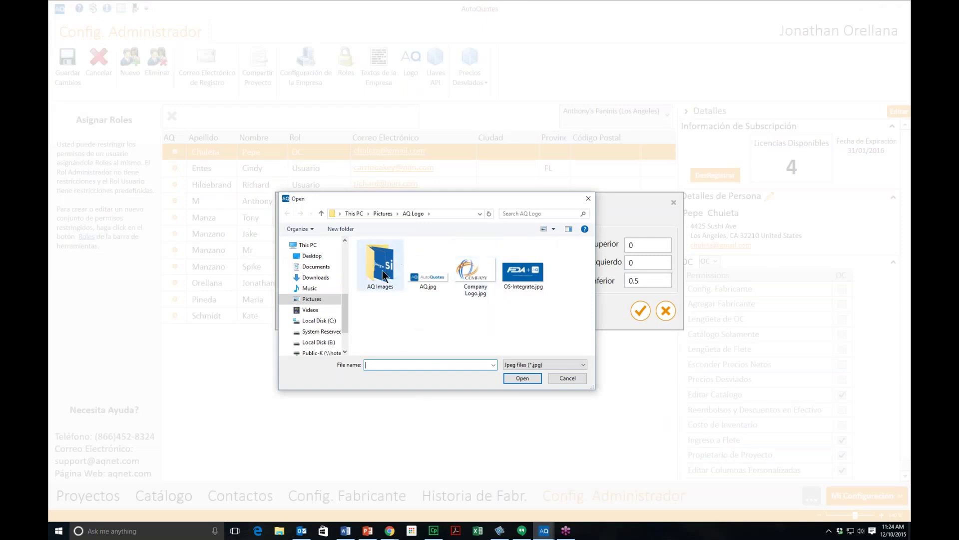
left_click(433, 277)
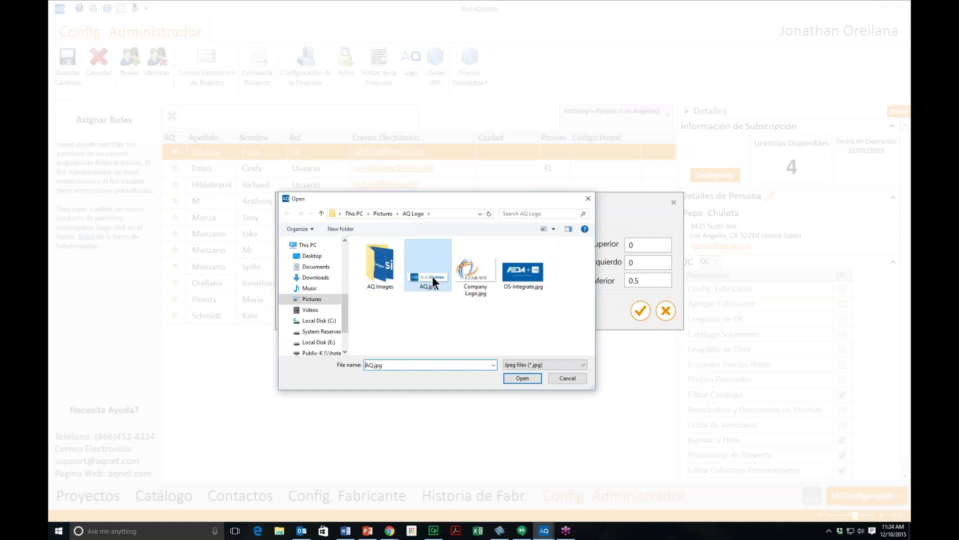
left_click(516, 379)
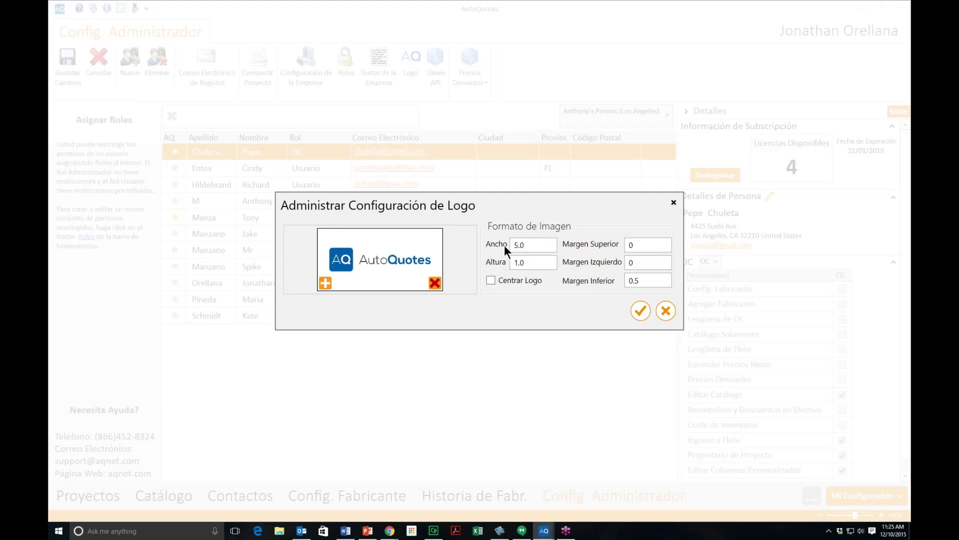
left_click(645, 314)
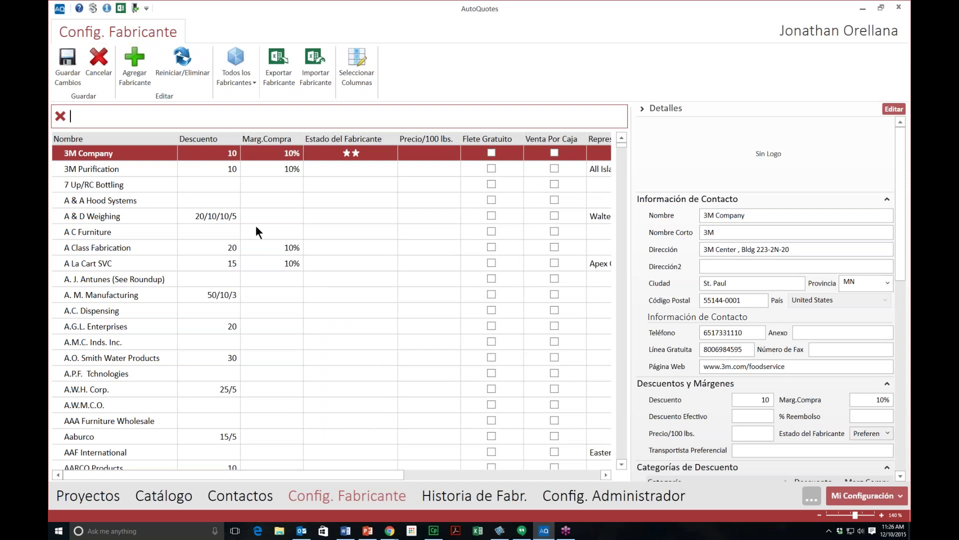
Step: Sort manufacturers by discount, restore name order, and select 3M Company's discount cell
left_click(218, 144)
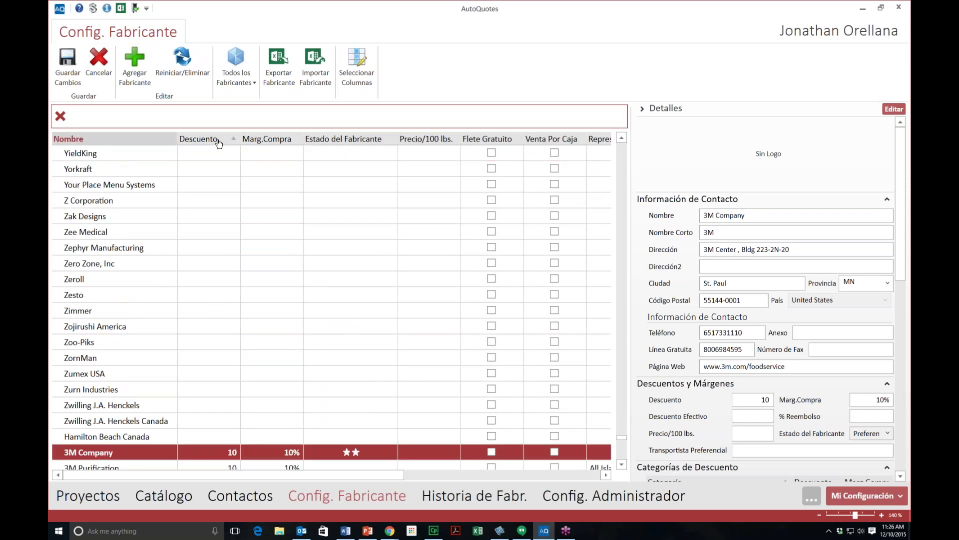
left_click(219, 143)
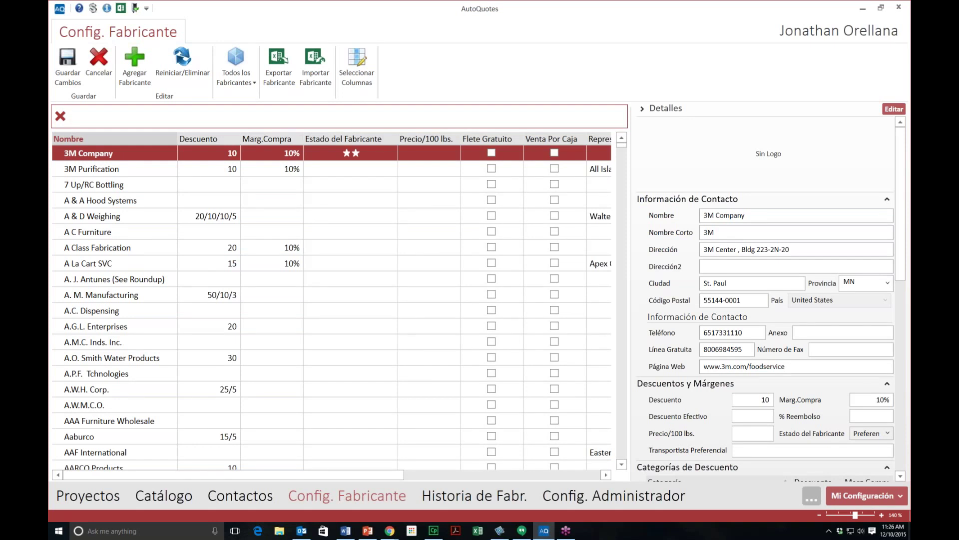
left_click(223, 154)
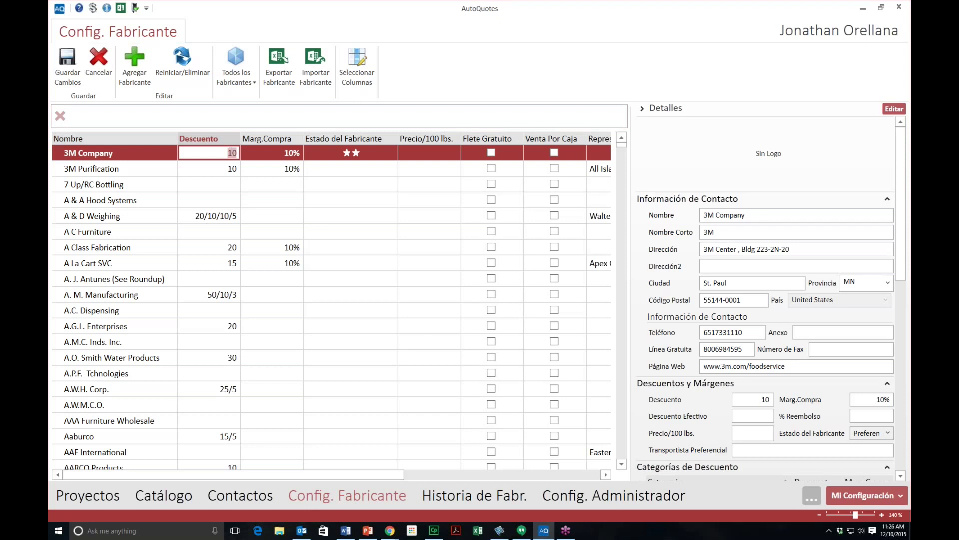
Step: Search manufacturers for 'bunn', then clear that filter to list them all
left_click(228, 115)
type("bunn")
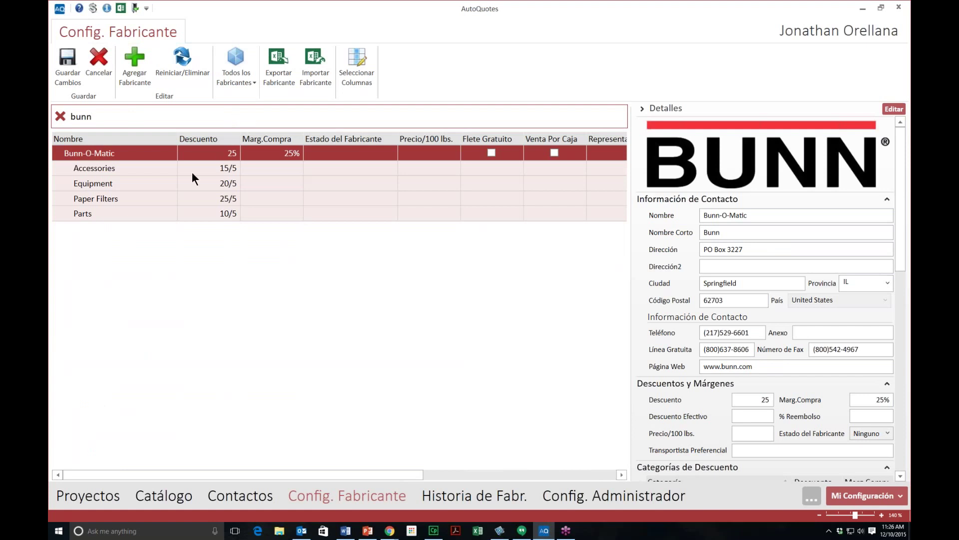
left_click(61, 115)
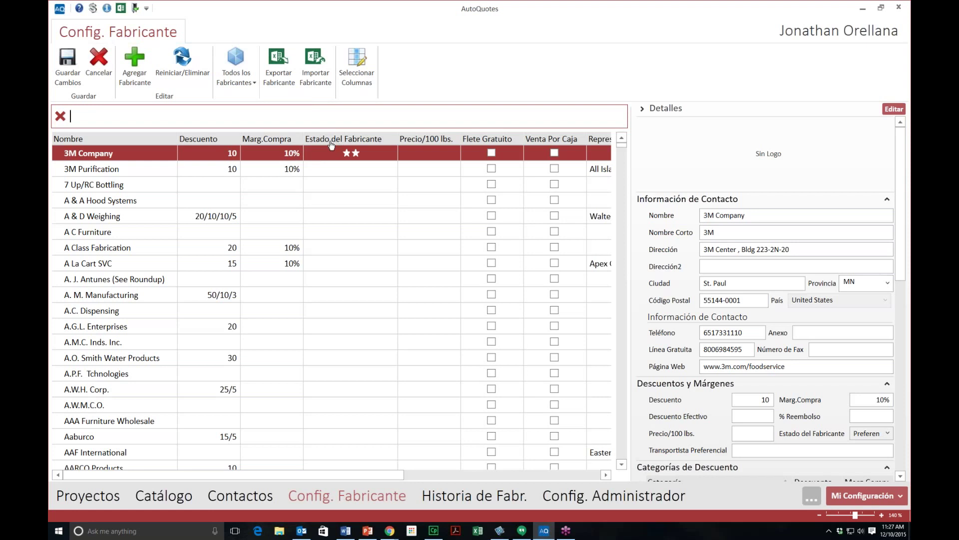
left_click(385, 154)
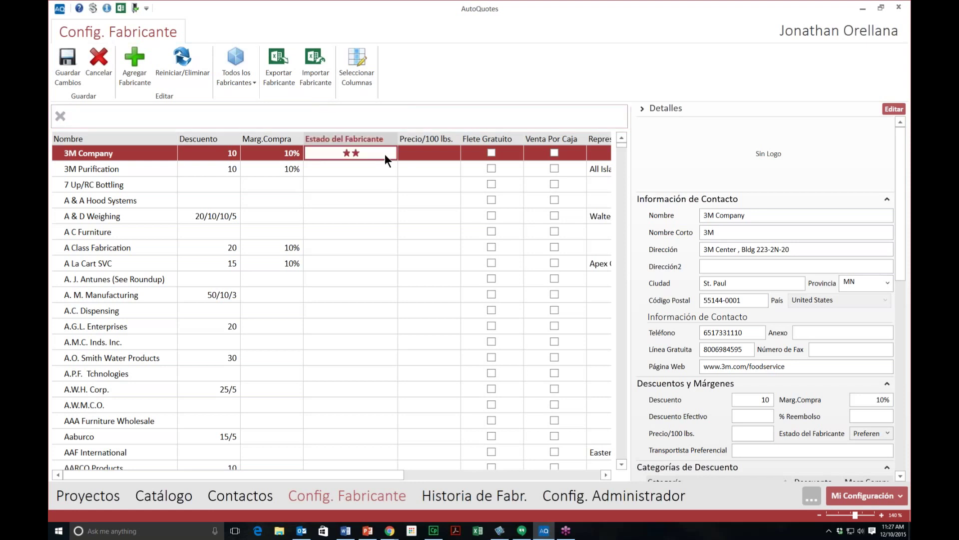
left_click(387, 154)
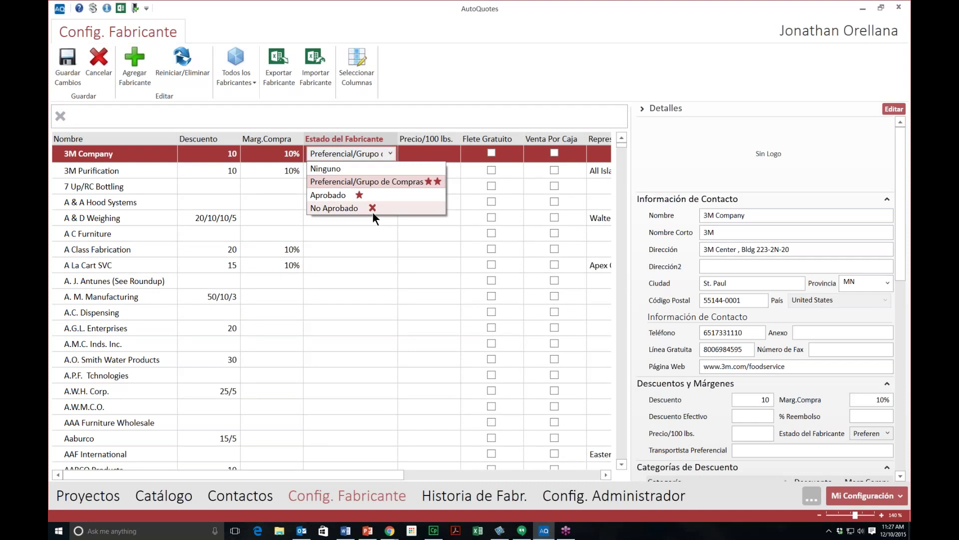
left_click(381, 154)
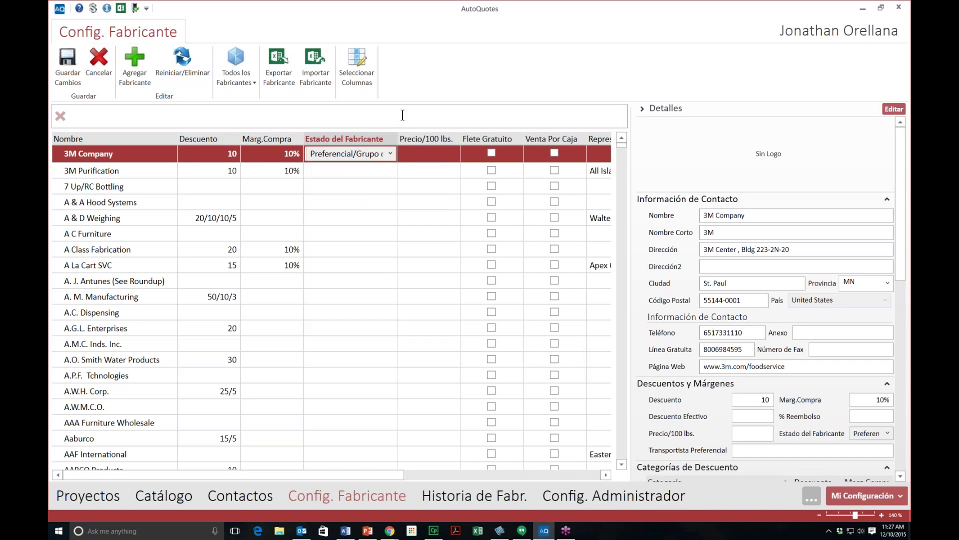
key("Return")
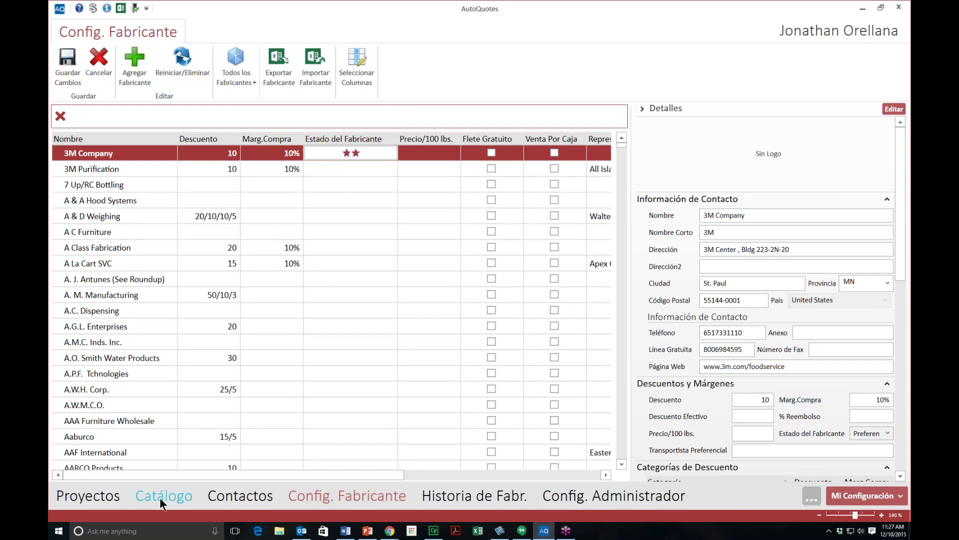
Step: Search the catalog for 'pinza ensala', filtered to Pinzas para Ensalada at 25.4cm
left_click(160, 498)
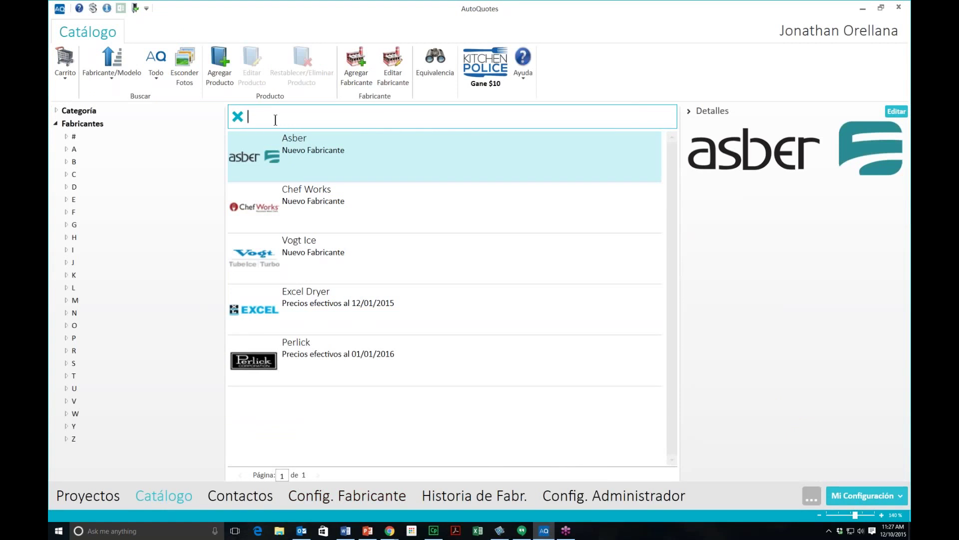
type("pin")
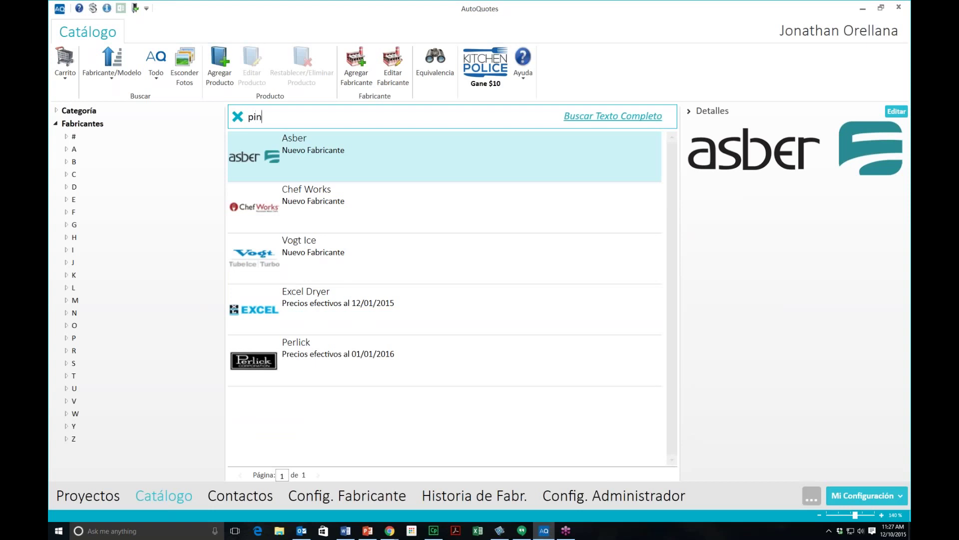
type("za ensala")
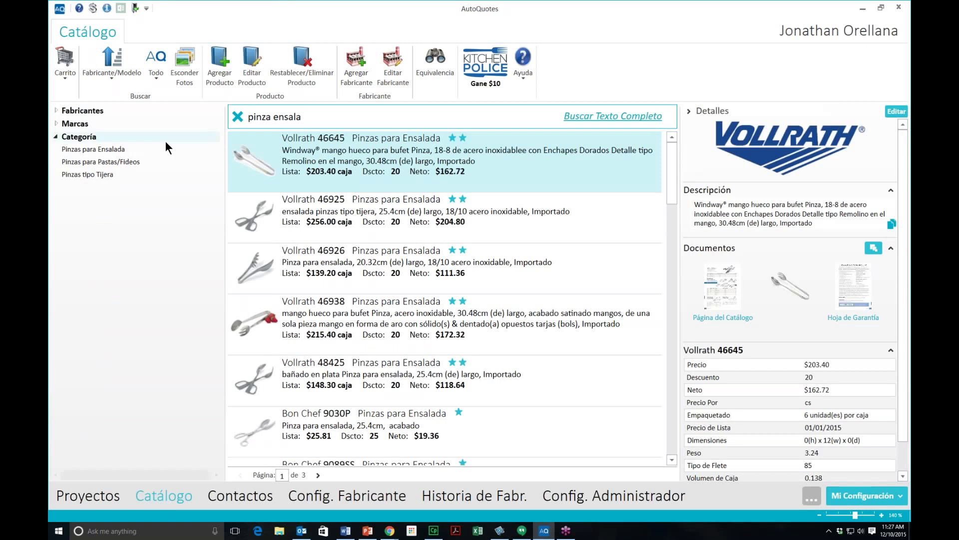
left_click(118, 149)
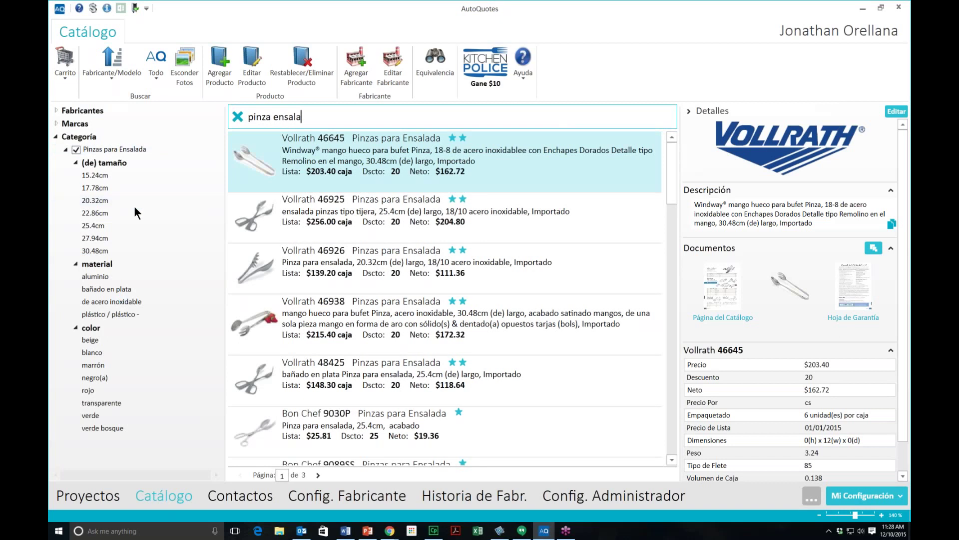
left_click(96, 225)
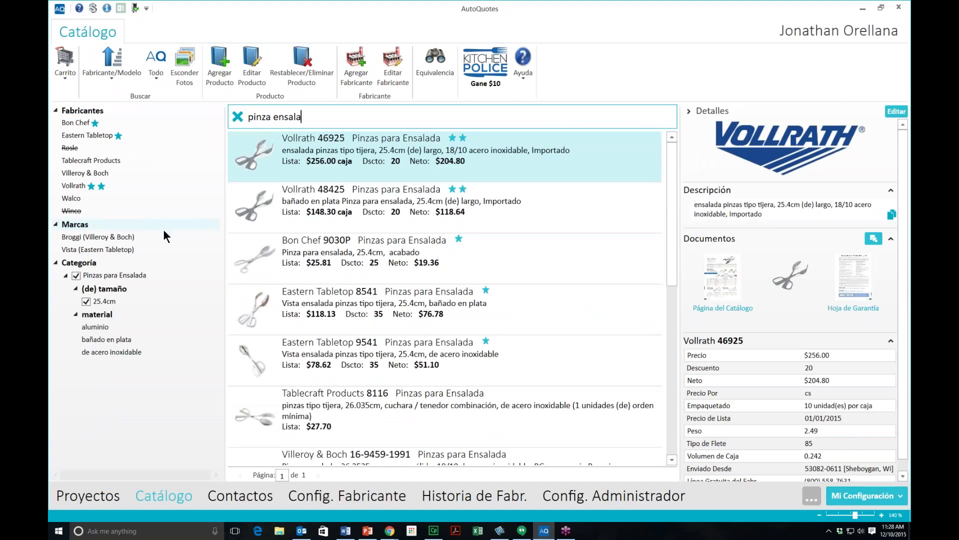
Step: Scroll through the filtered salad tong results, then return to Config. Fabricante
mouse_move(376, 175)
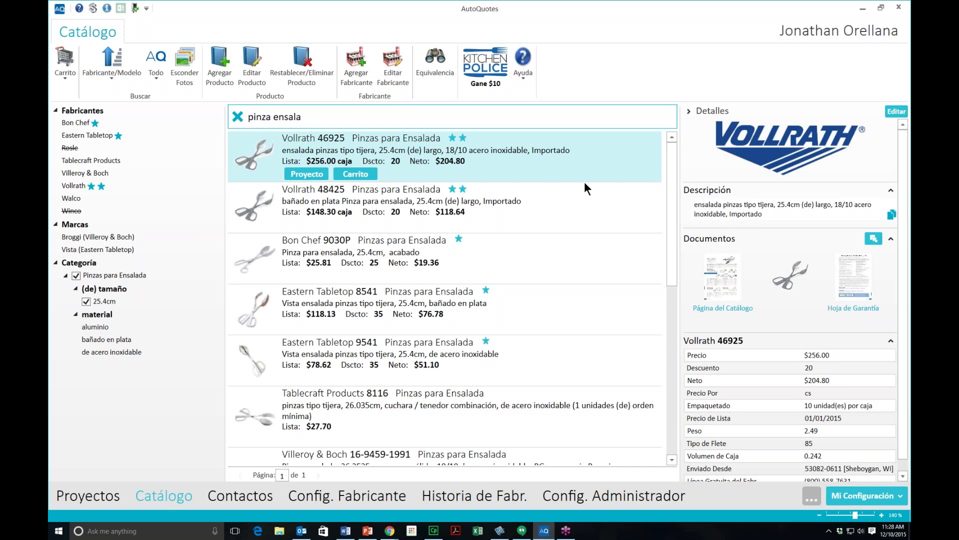
mouse_move(529, 196)
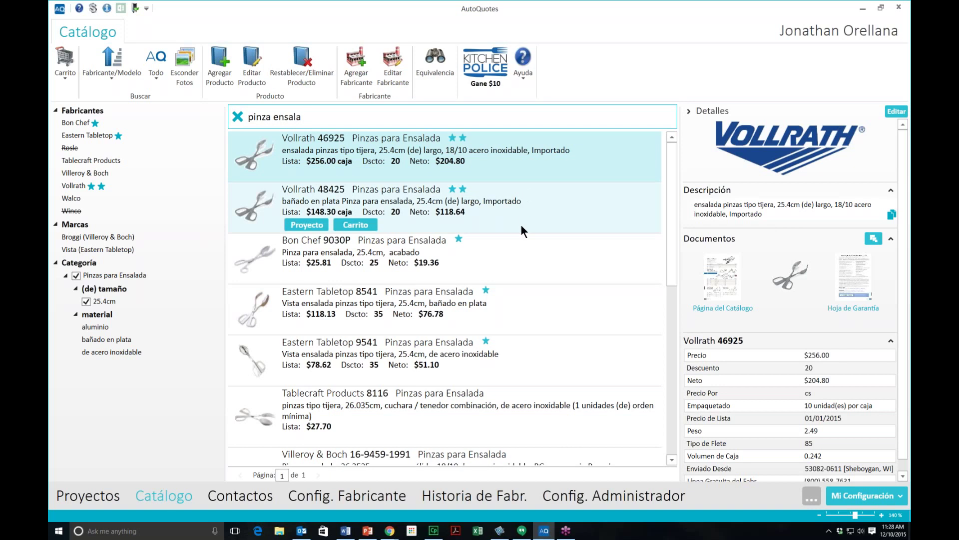
mouse_move(487, 253)
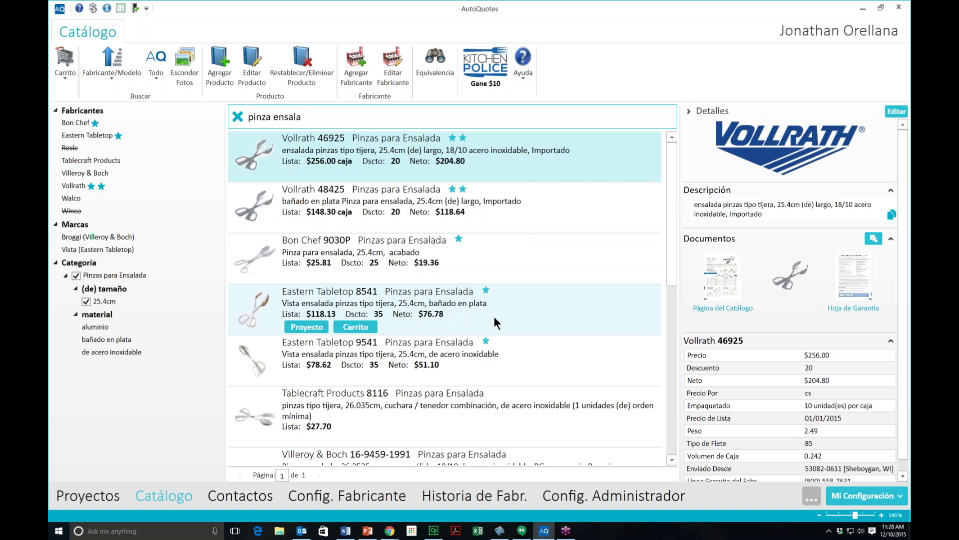
left_click_drag(672, 215, 661, 360)
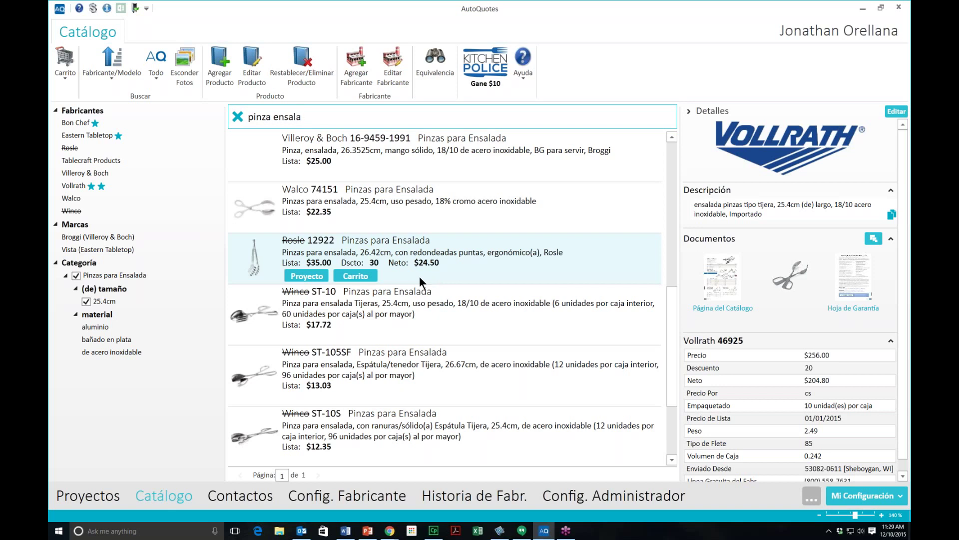
left_click_drag(668, 314, 674, 166)
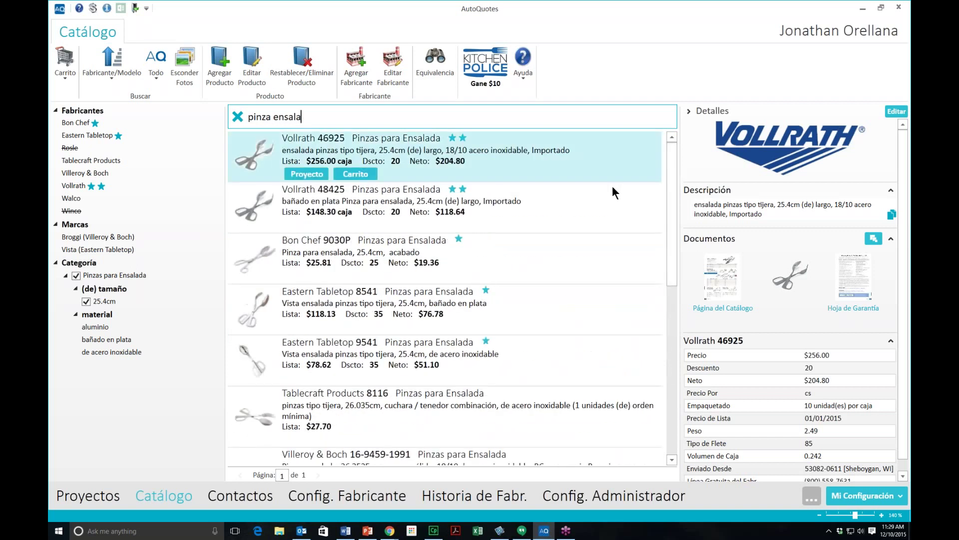
mouse_move(607, 186)
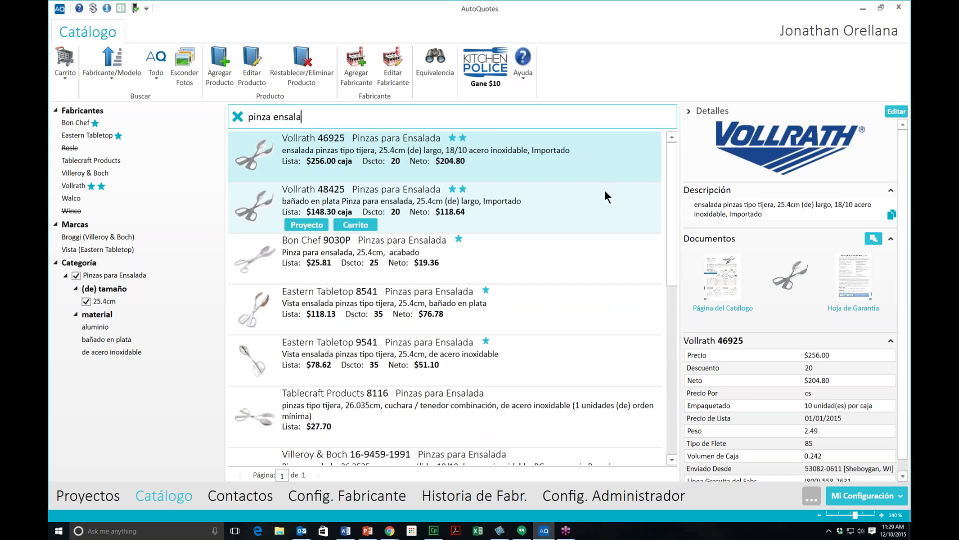
left_click(329, 493)
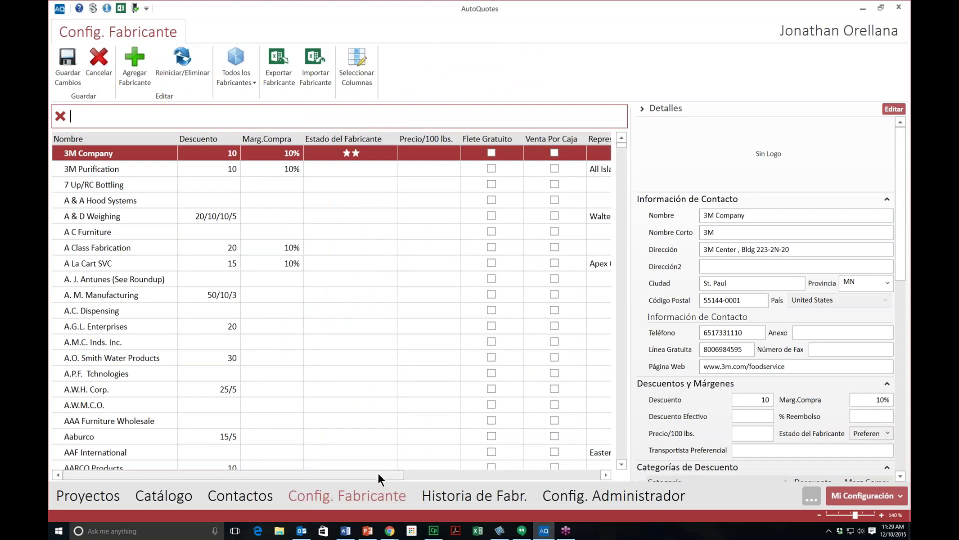
Step: Scroll the manufacturer grid right and tick Venta Por Caja for 3M Company
left_click_drag(376, 472, 469, 472)
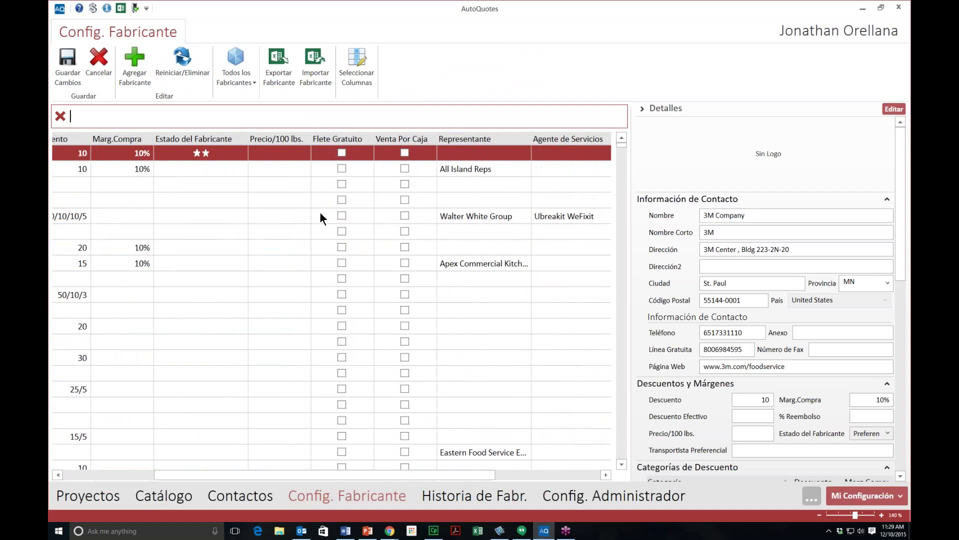
left_click(281, 153)
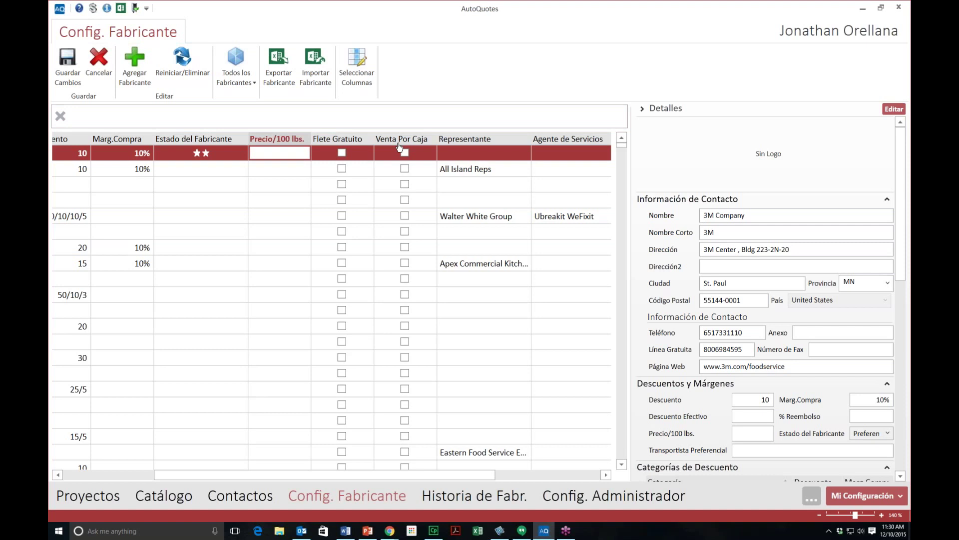
left_click(404, 156)
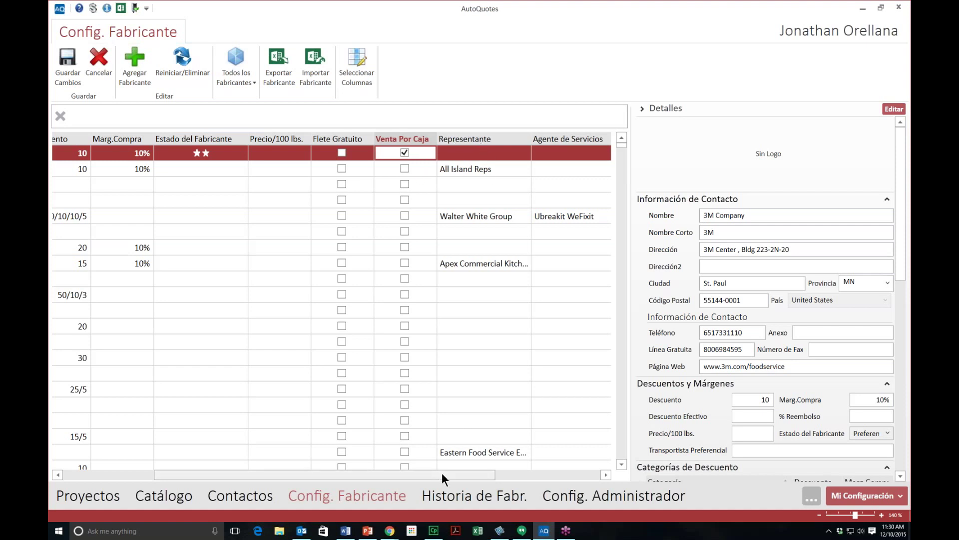
left_click_drag(442, 473, 528, 474)
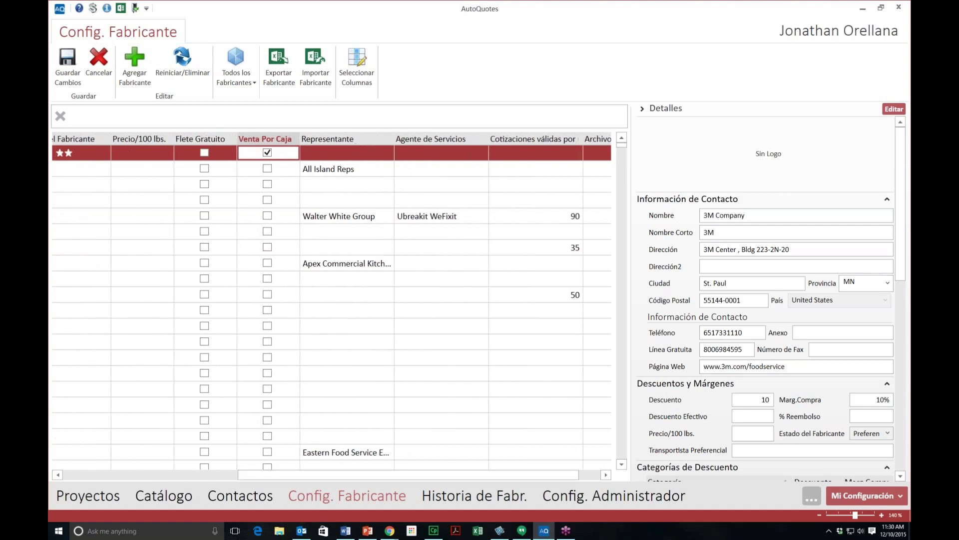
Step: Give 3M Company representative B.S.E. Keystone and service agent 2-H Refrigeration; widen the Cotizaciones column
left_click(379, 155)
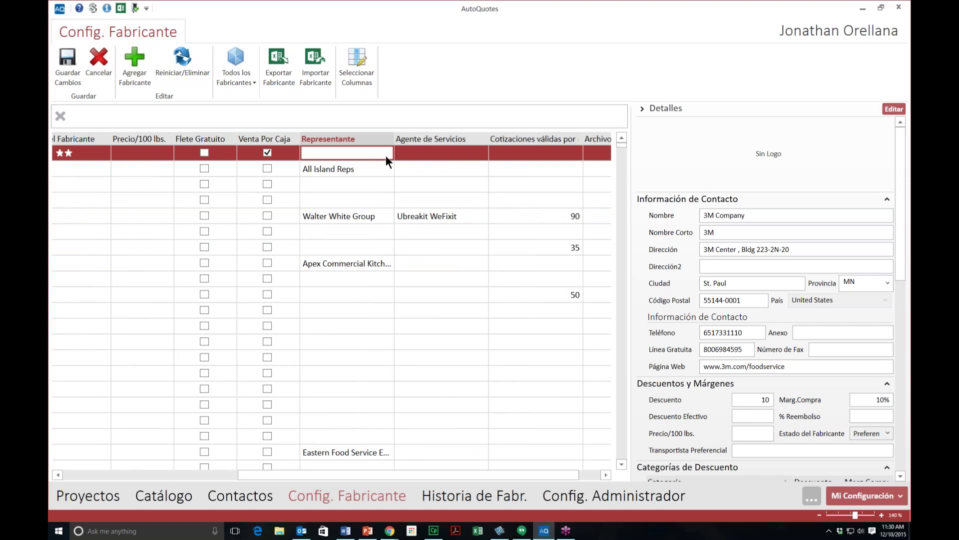
left_click(387, 155)
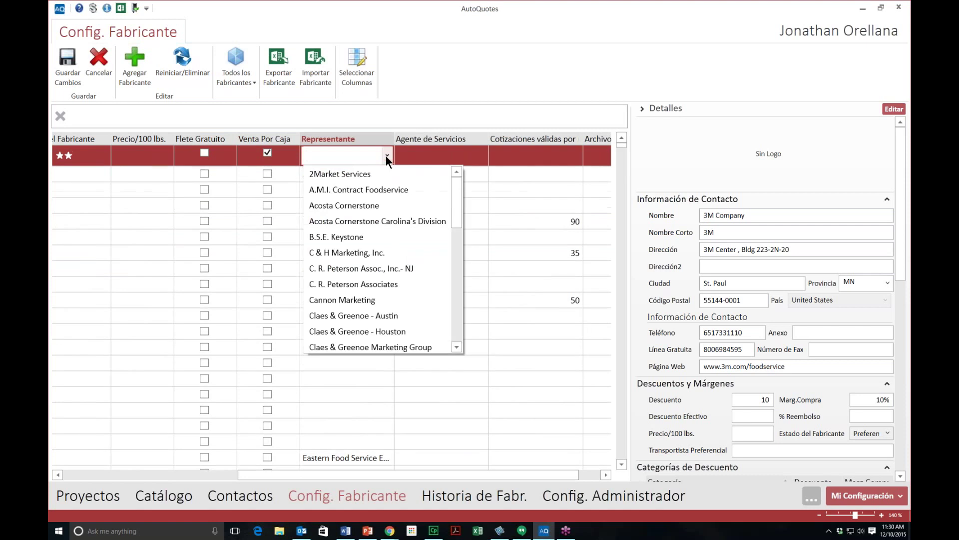
left_click(376, 231)
left_click(462, 155)
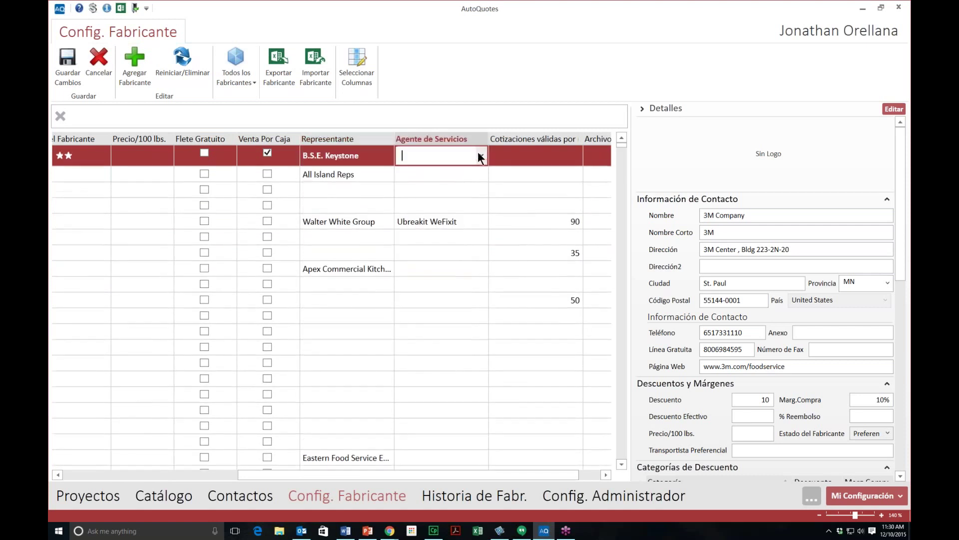
left_click(481, 155)
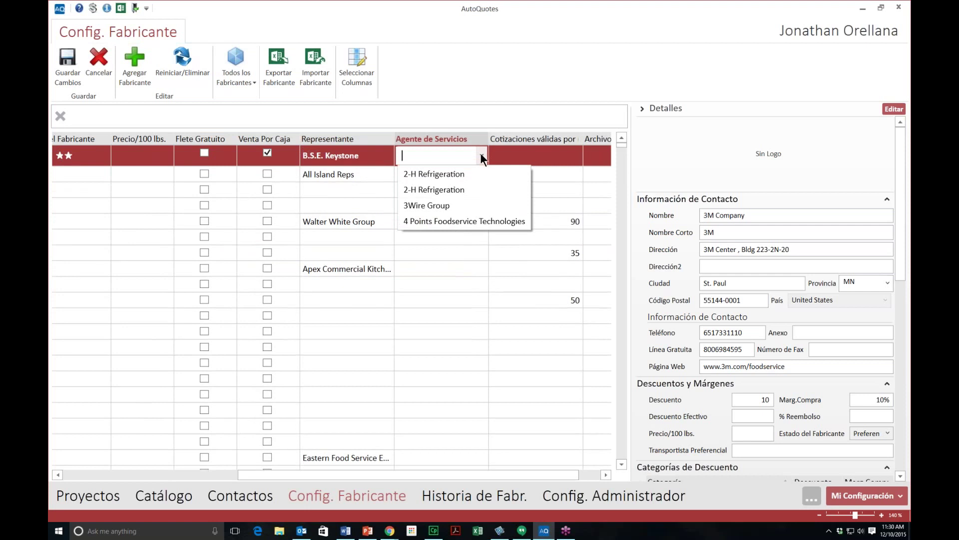
left_click(455, 190)
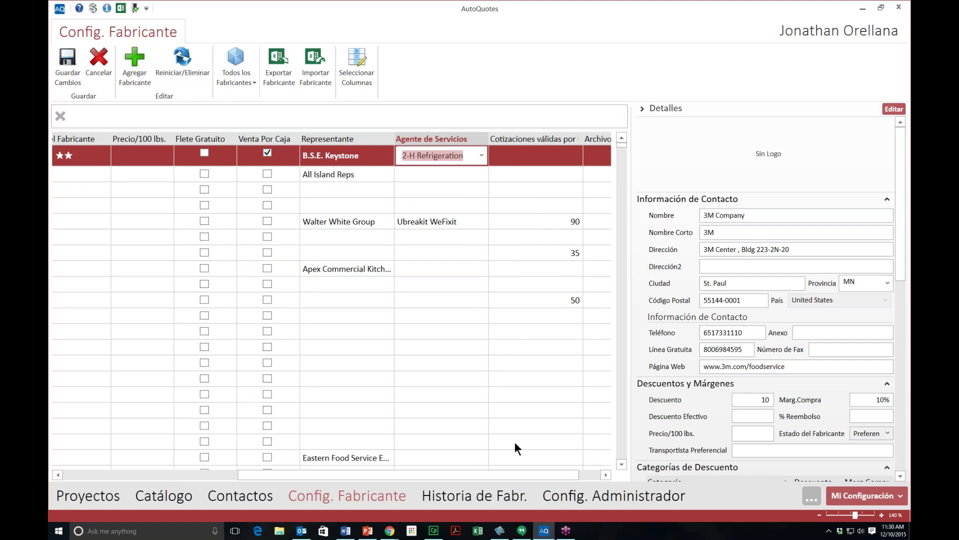
left_click_drag(539, 474, 547, 474)
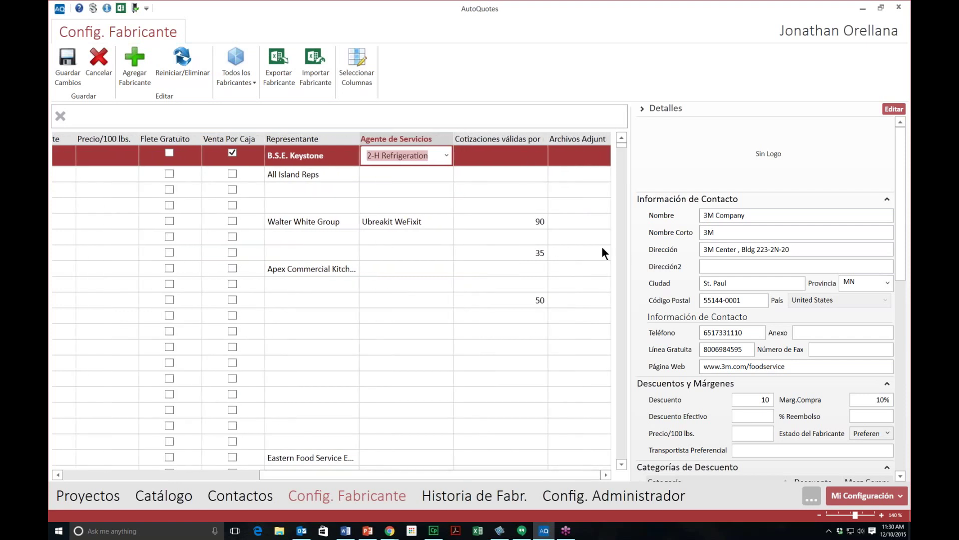
left_click_drag(548, 139, 587, 140)
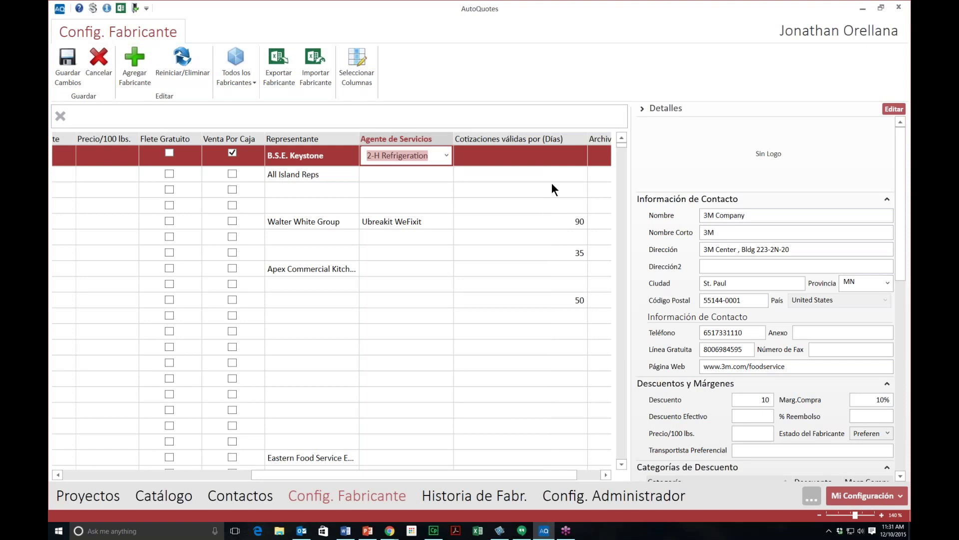
Step: Enter 45 in 3M Company's Cotizaciones válidas por (Días) cell
left_click(559, 160)
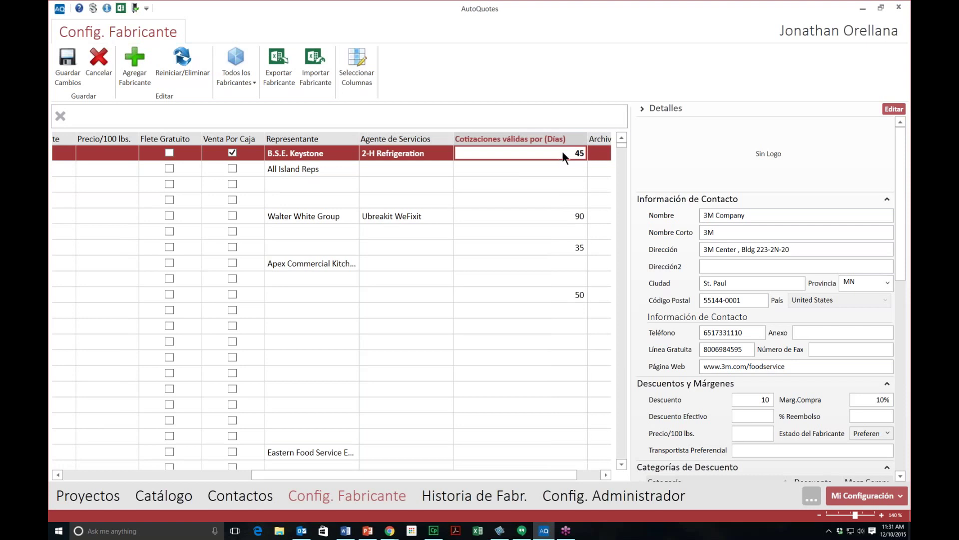
left_click_drag(478, 473, 502, 473)
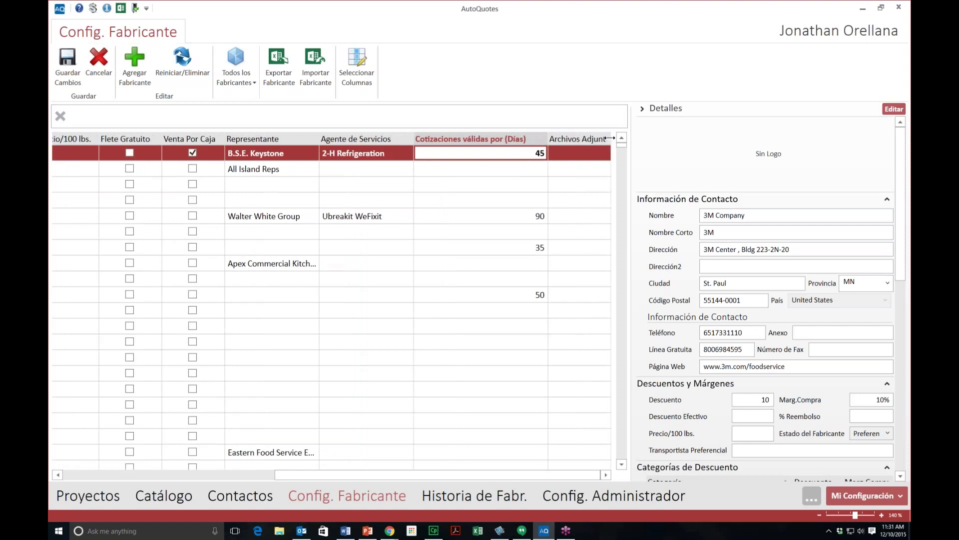
left_click_drag(544, 475, 555, 473)
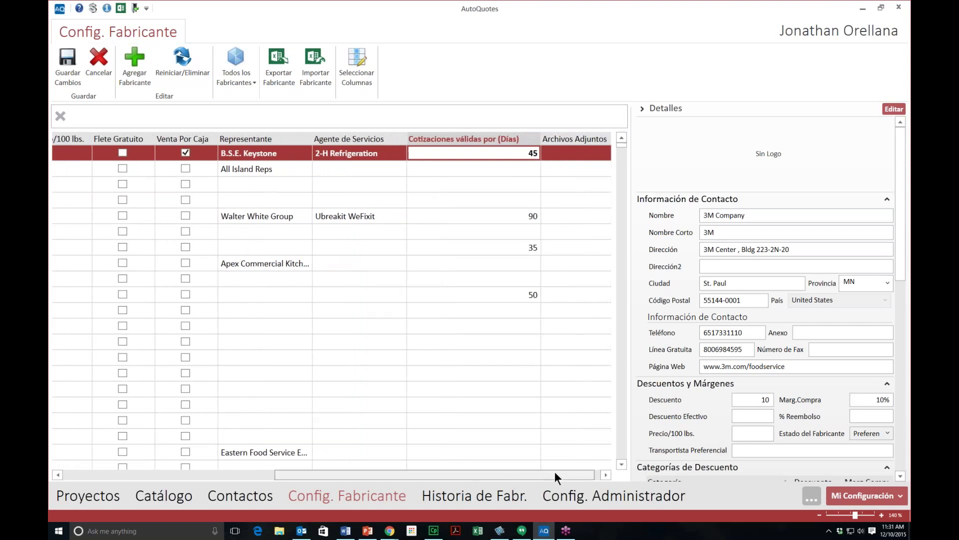
left_click(567, 152)
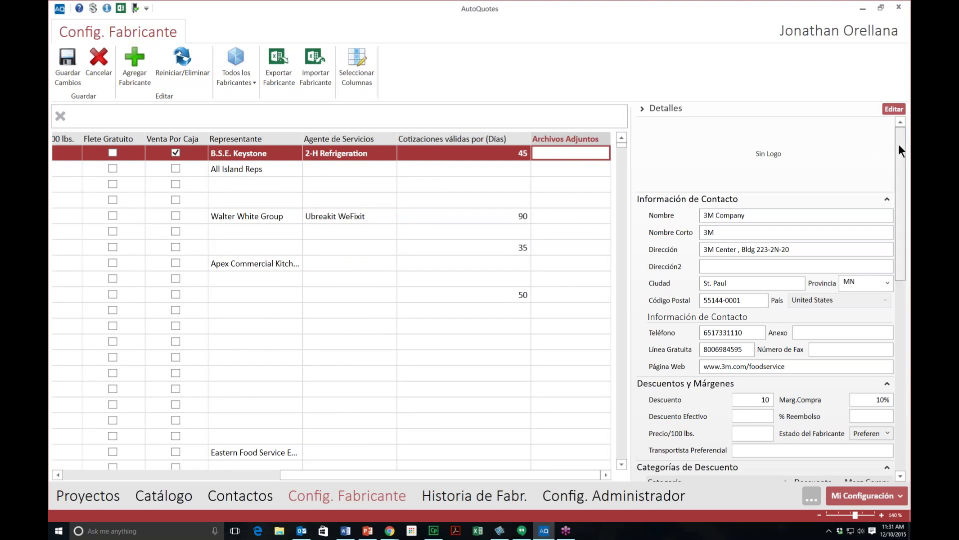
Step: Drag Project Attach Me.docx from the 01 Project Attachment folder into 3M Company's attachments
left_click_drag(899, 144, 897, 330)
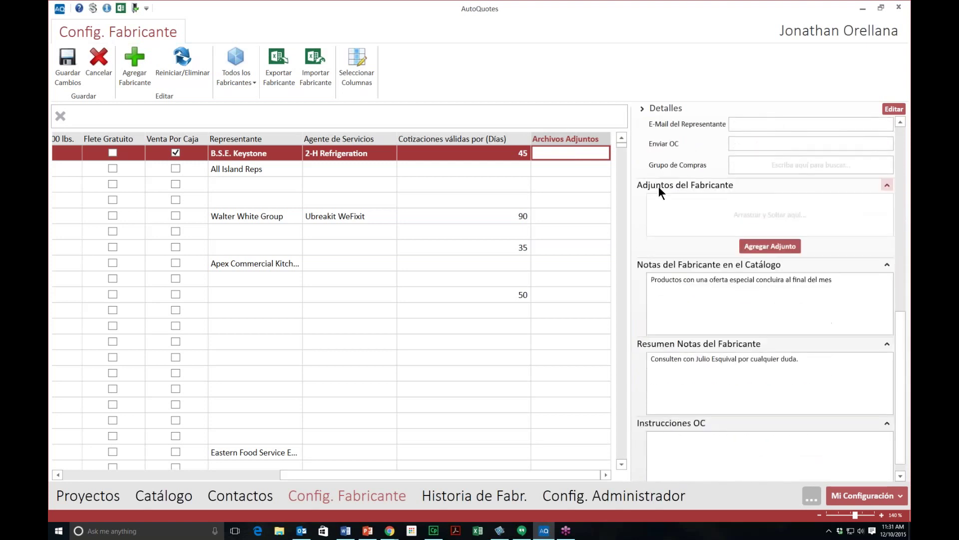
left_click(766, 244)
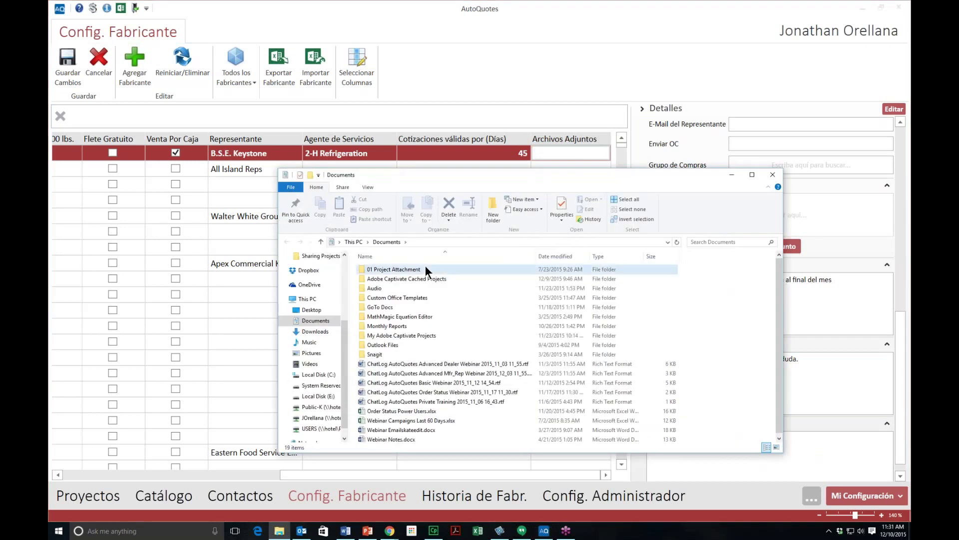
double_click(425, 268)
left_click_drag(501, 179, 407, 154)
left_click(295, 263)
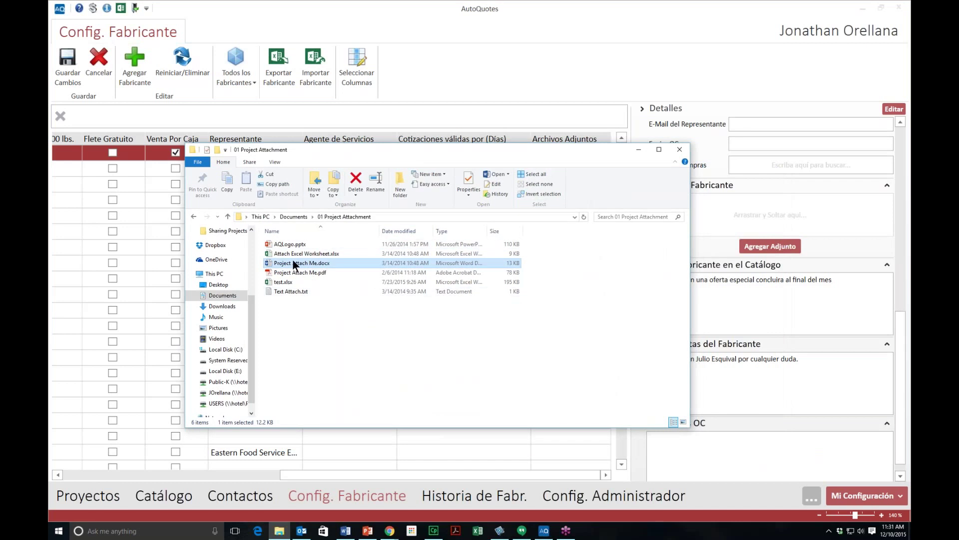
left_click_drag(296, 264, 733, 214)
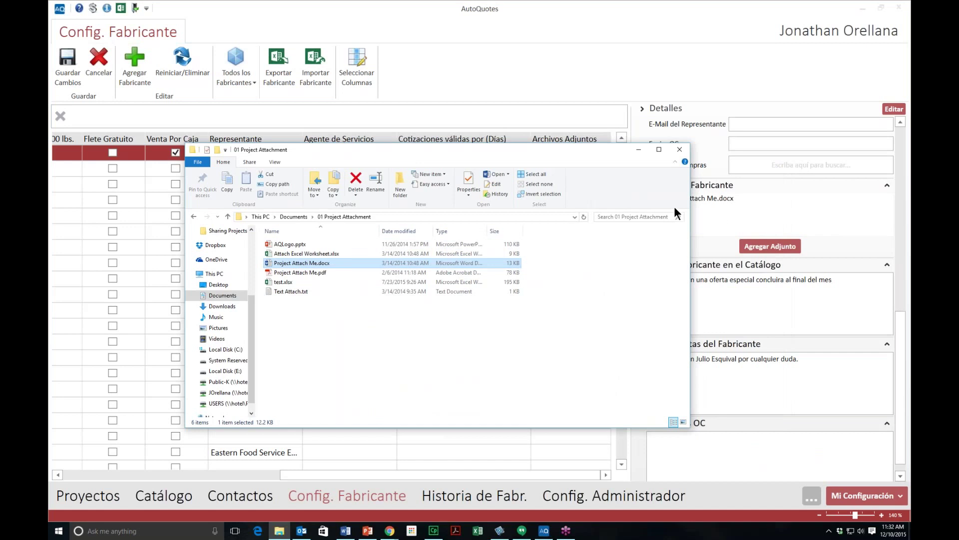
left_click(678, 150)
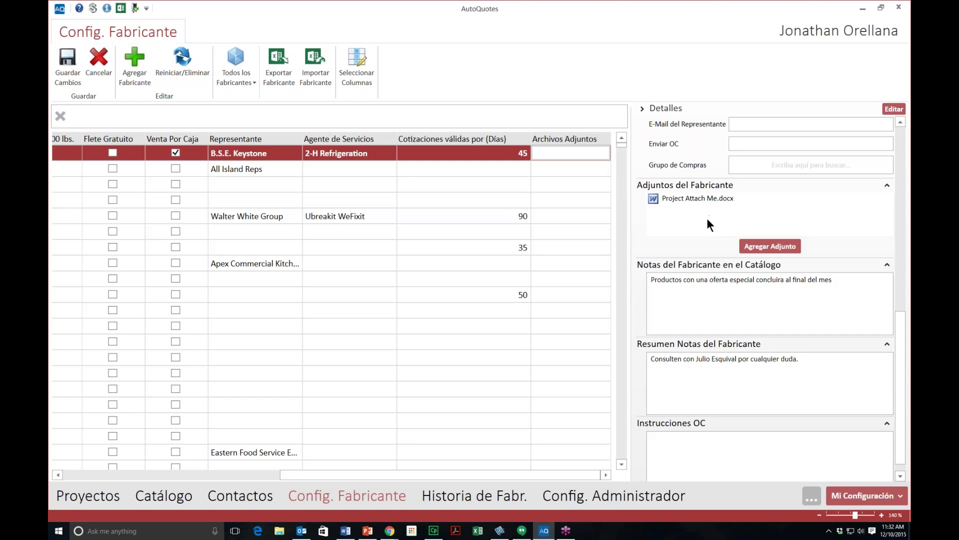
Step: Edit 3M Company's Notas del Fabricante and Instrucciones OC, then leave for Contactos
scroll(710, 263, "down", 1)
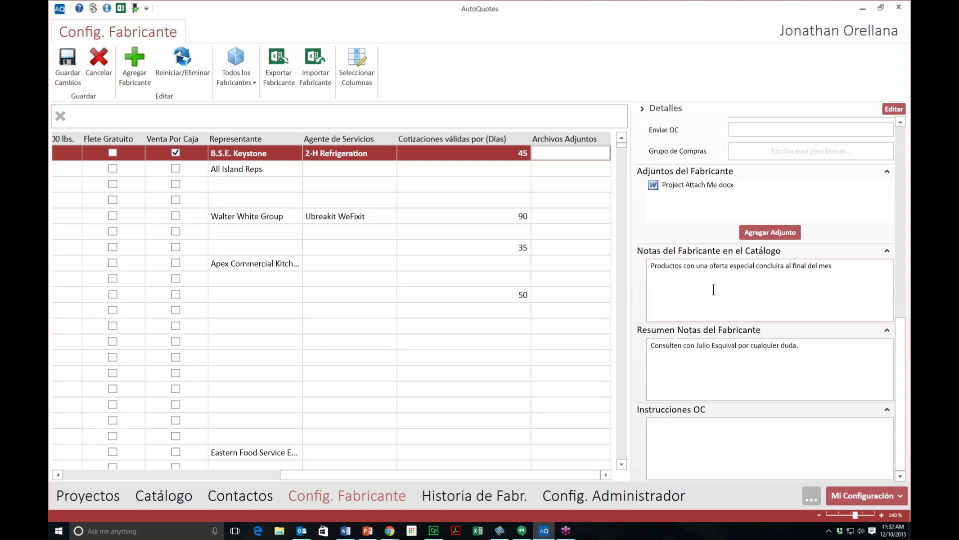
left_click(832, 277)
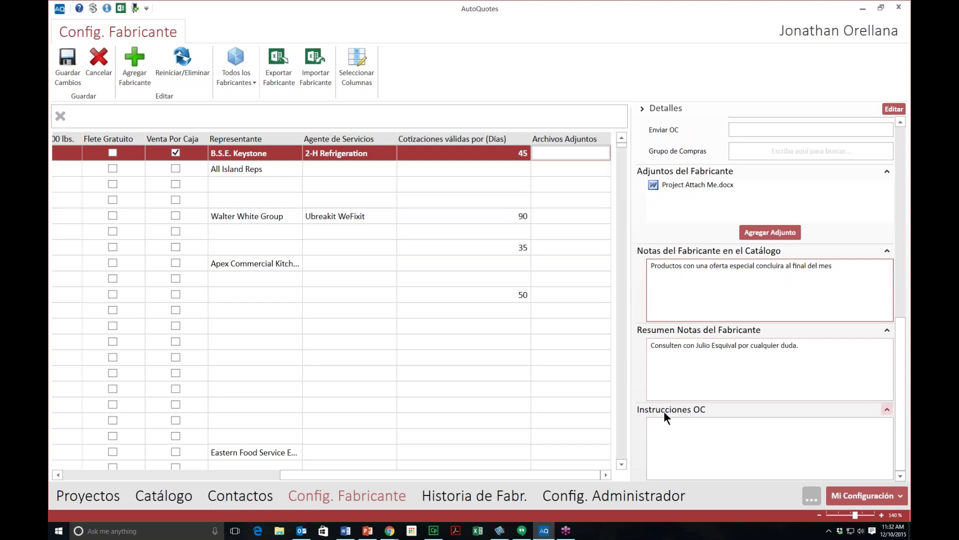
left_click(705, 445)
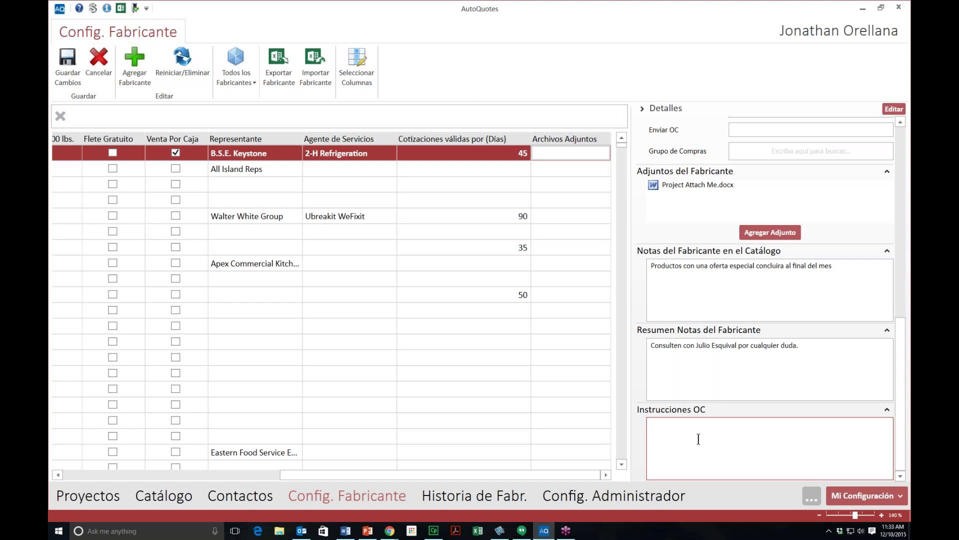
left_click(693, 438)
left_click(248, 492)
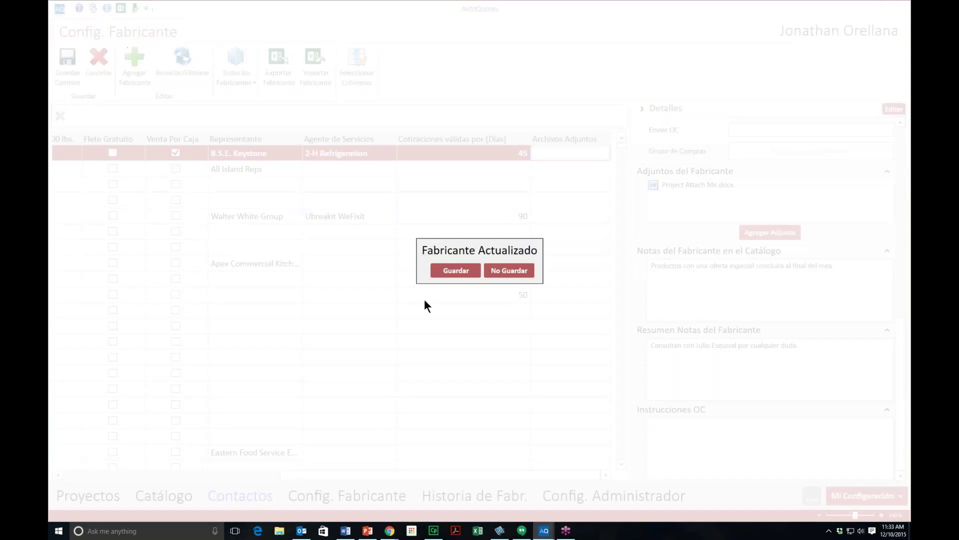
Step: Save the 3M Company changes, search contacts for 'katana', and open Equipos Katana
left_click(481, 271)
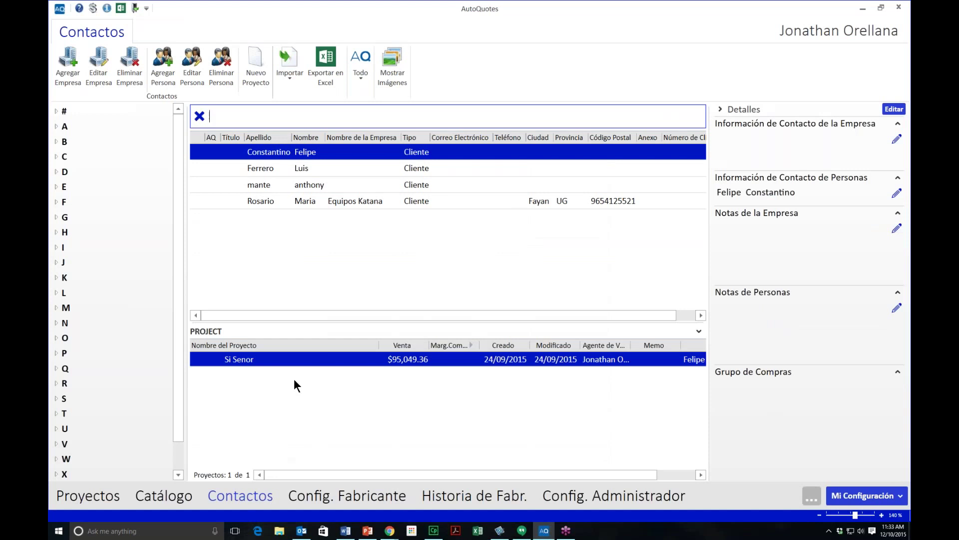
type("katana")
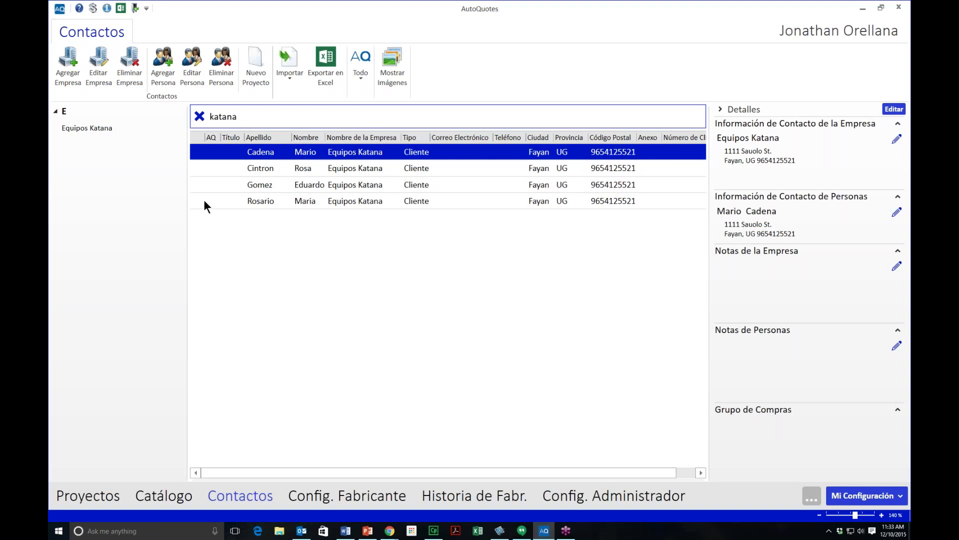
left_click(102, 80)
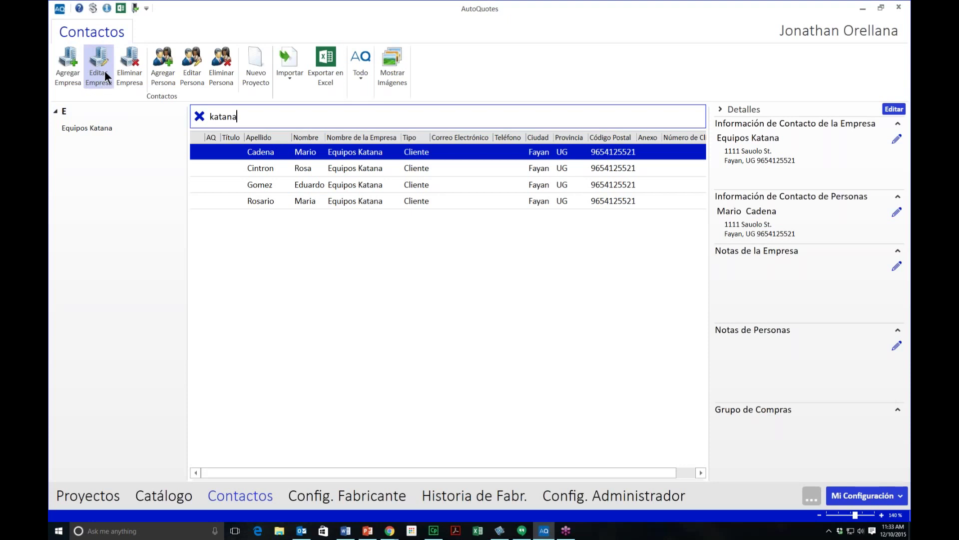
left_click(104, 70)
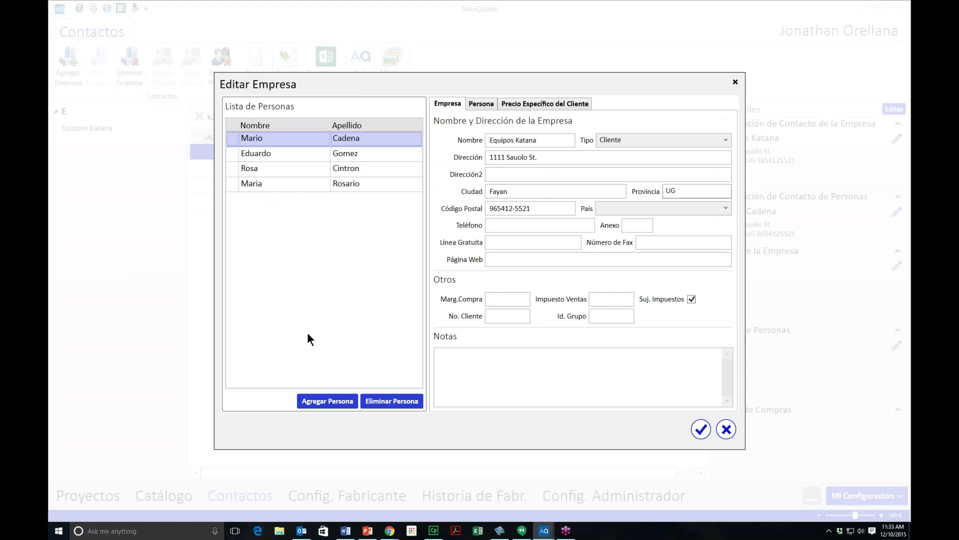
Step: Show Equipos Katana's customer prices: Alto-Shaam at 35 and Gold Medal at 25/5
left_click(550, 106)
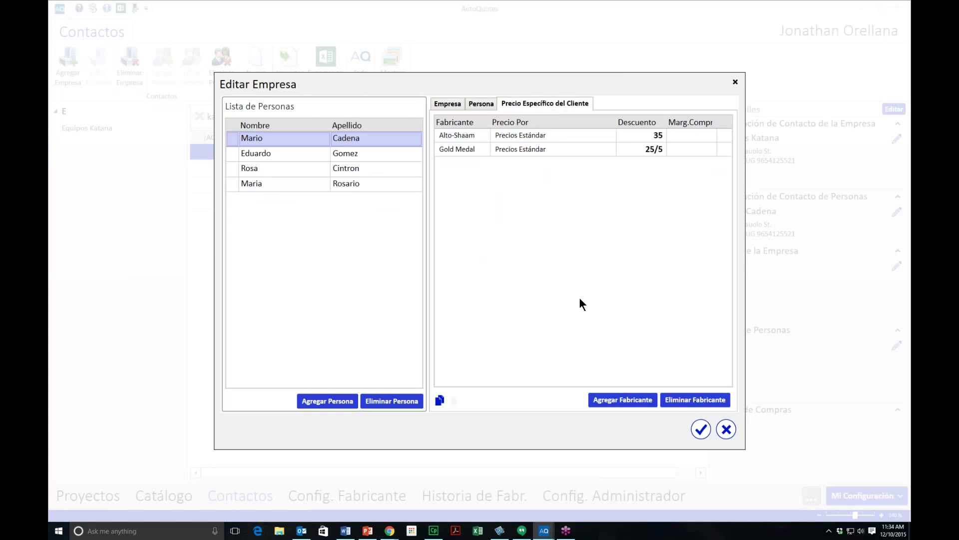
Step: Add BakeMax as a new manufacturer in Equipos Katana's pricing list and select its row
left_click(618, 402)
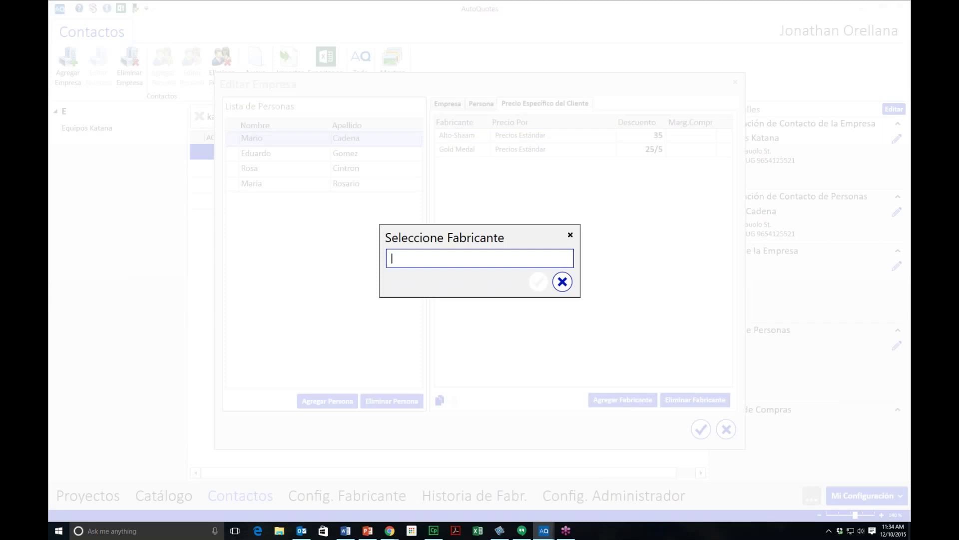
type("ba")
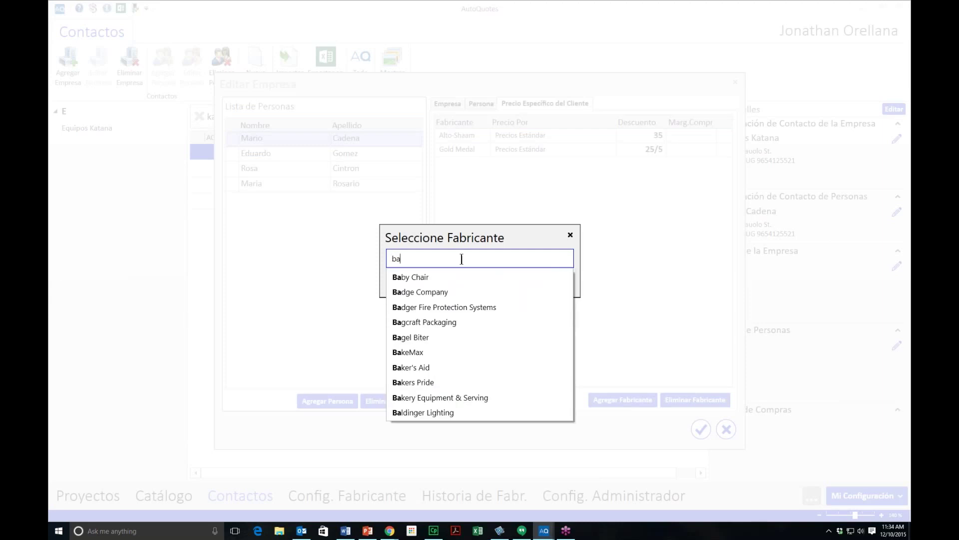
left_click(418, 352)
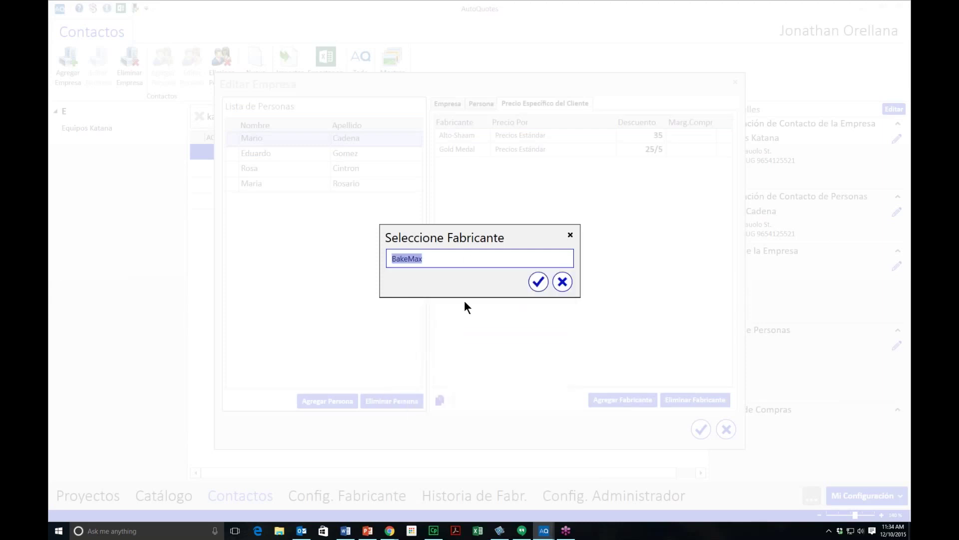
left_click(540, 281)
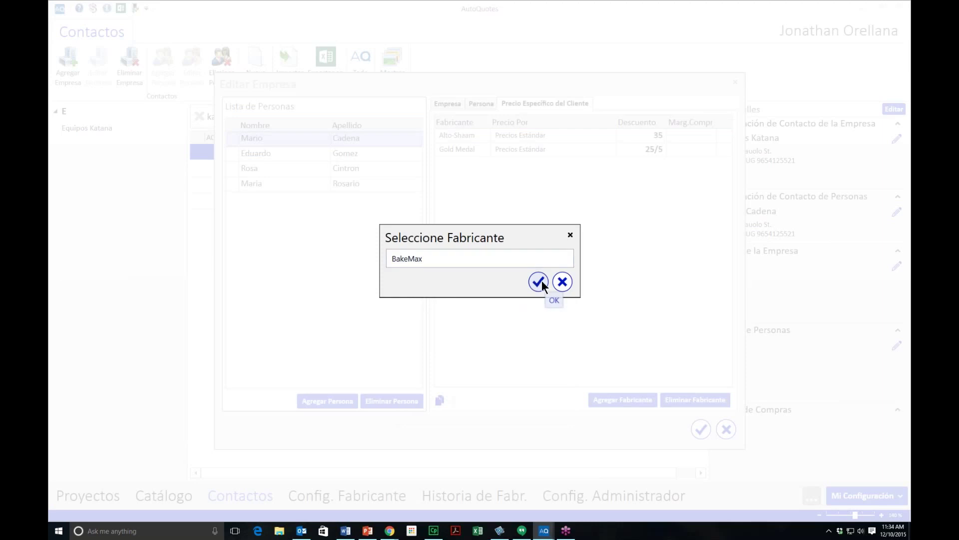
left_click(479, 150)
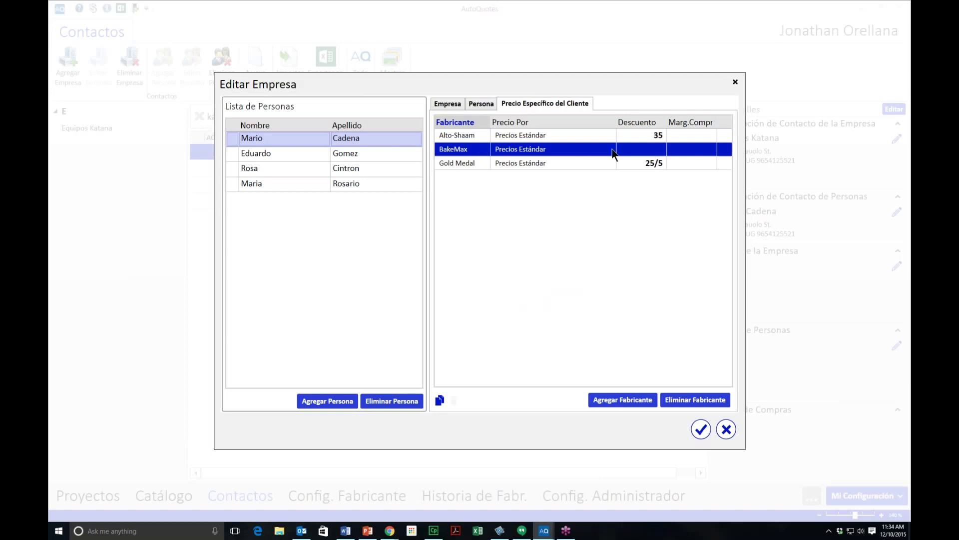
Step: Set BakeMax's discount to 25, save the company, and go to the Catálogo page
left_click(649, 151)
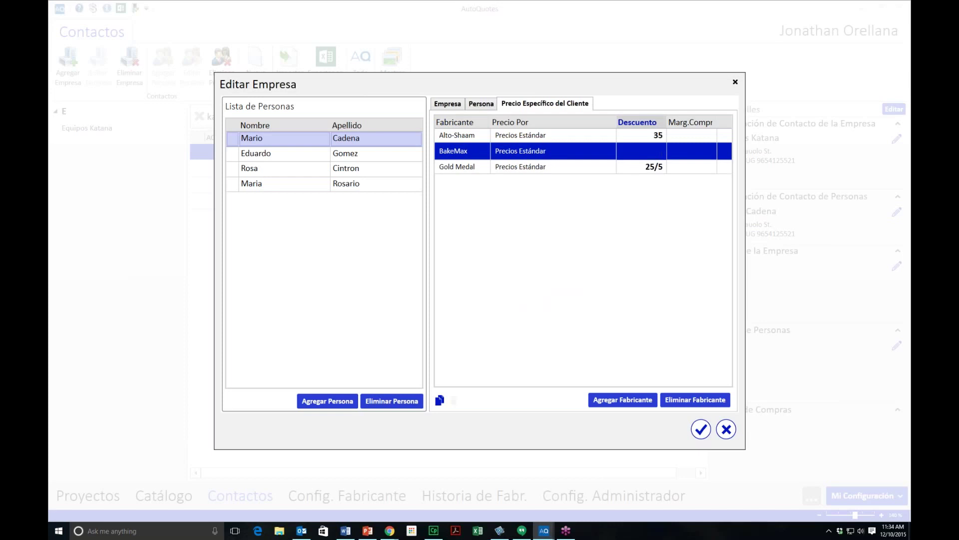
type("25")
key("Return")
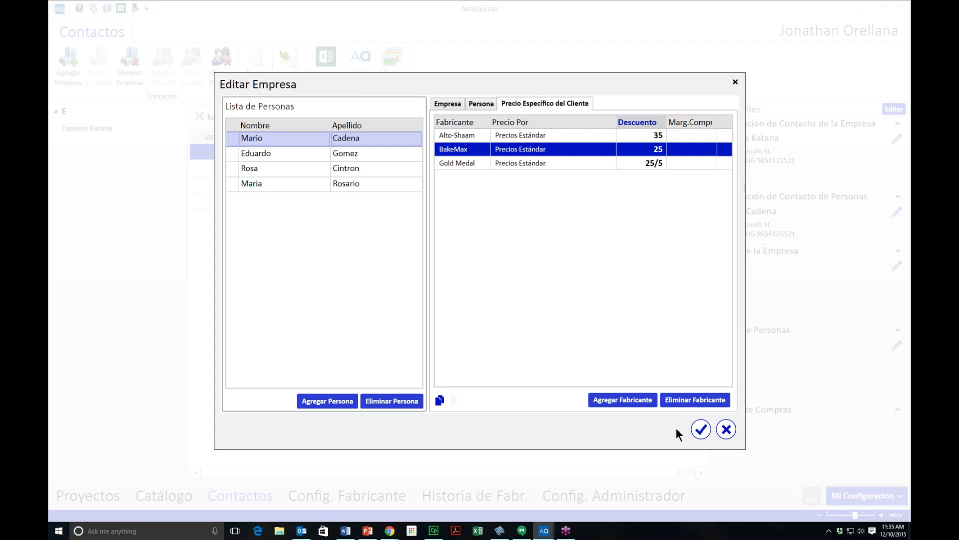
left_click(698, 433)
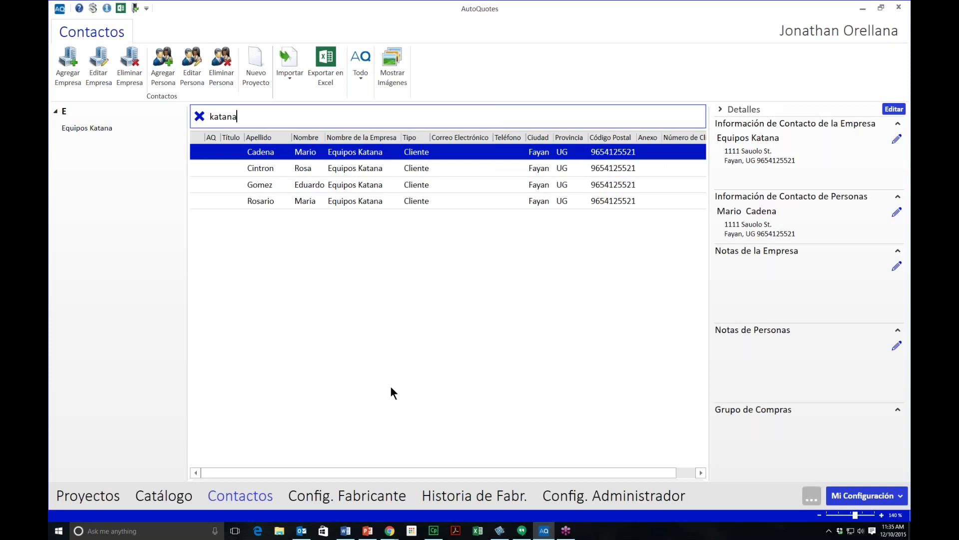
left_click(169, 496)
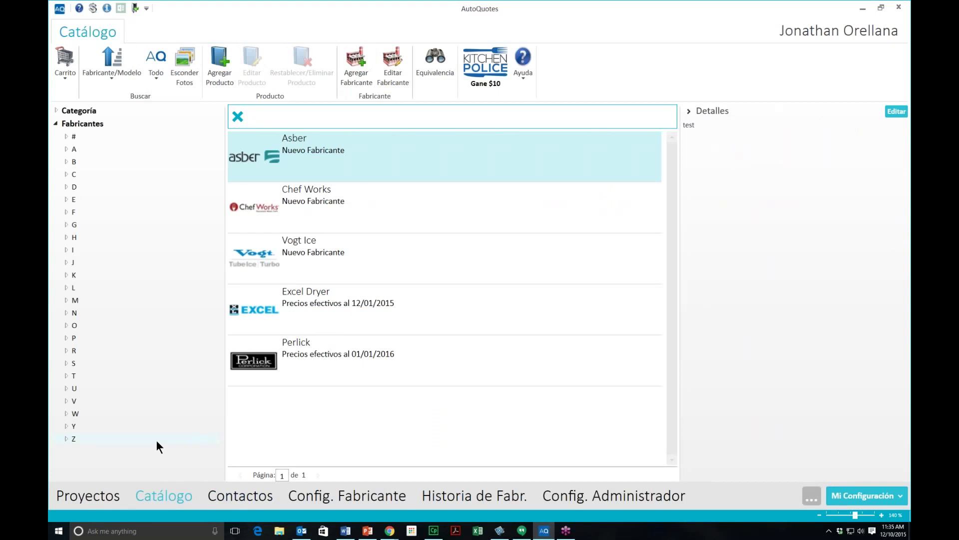
Step: Search 'bsr60' and open the Advance Tabco BSR-60 product's Precios settings for editing
type("bsr60")
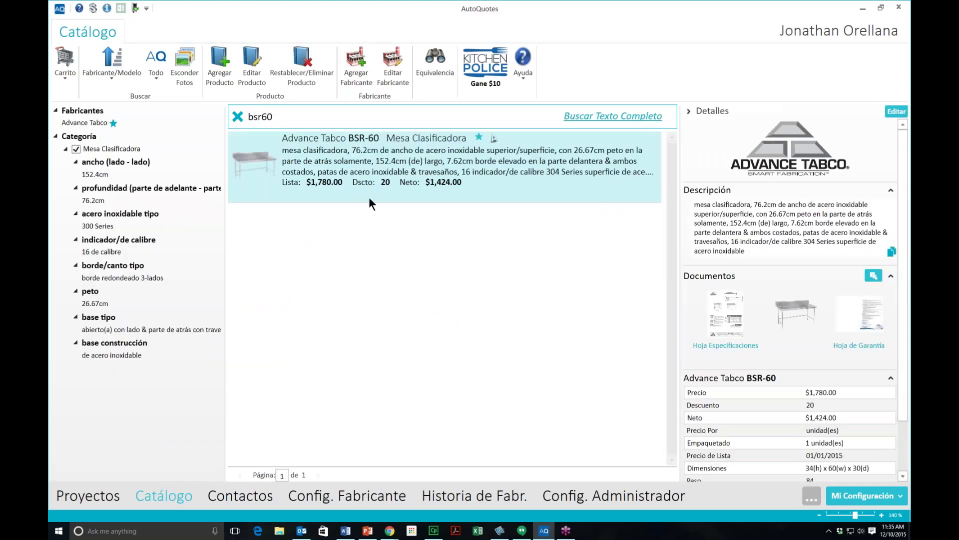
left_click(334, 157)
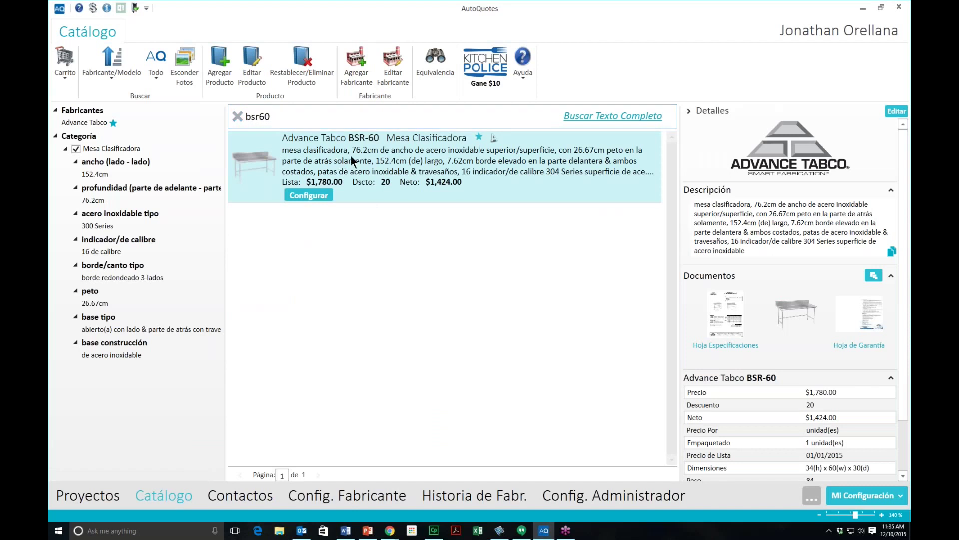
right_click(352, 157)
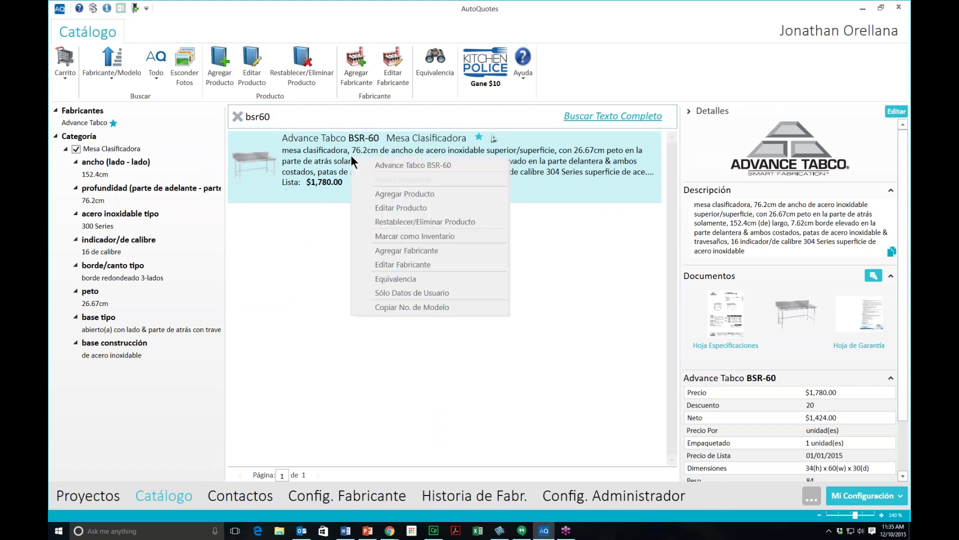
left_click(423, 210)
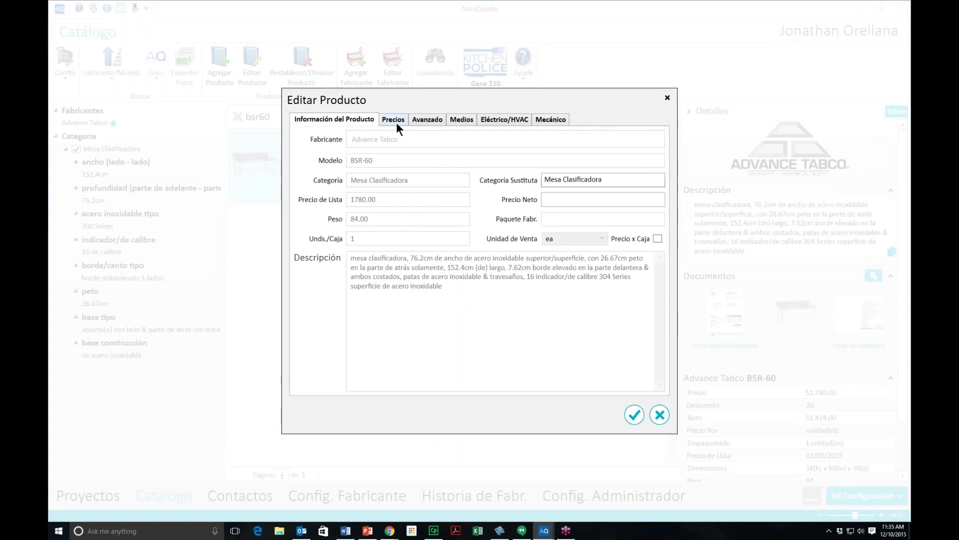
left_click(393, 119)
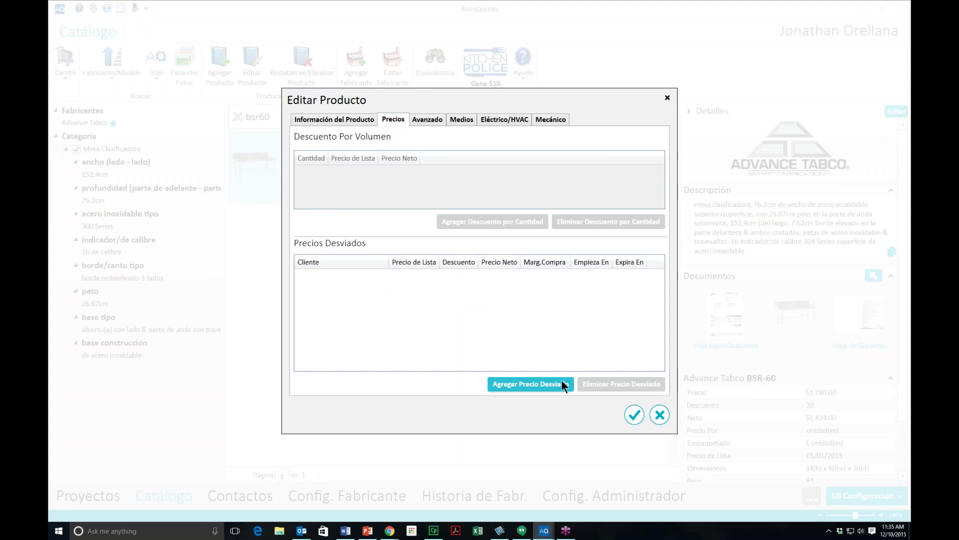
Step: Add an All Customers deviated price for BSR-60 with a $500.00 net price
left_click(529, 382)
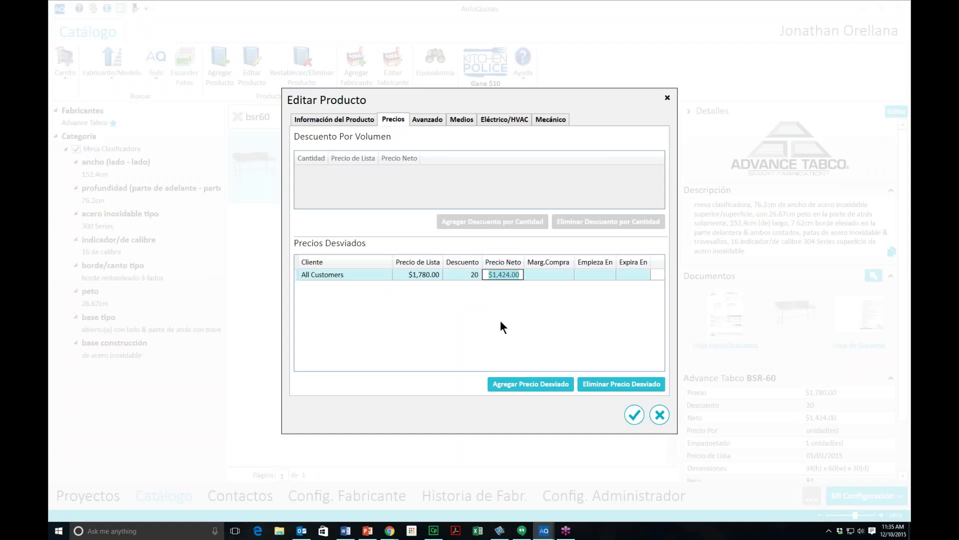
type("500")
key("Return")
left_click(549, 274)
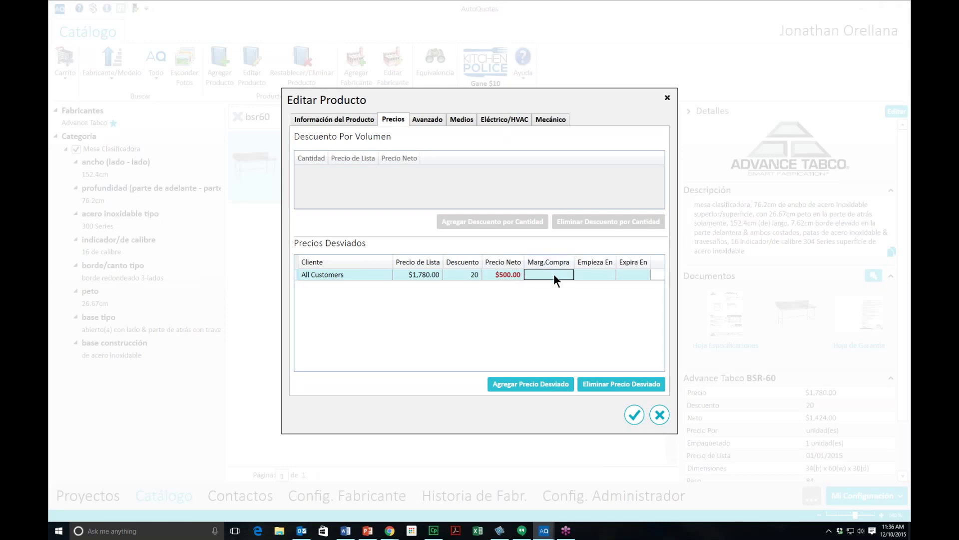
Step: Date the BSR-60 deviated price from 01/12/2015 to 31/12/2015 and save the product
left_click(594, 274)
left_click(606, 276)
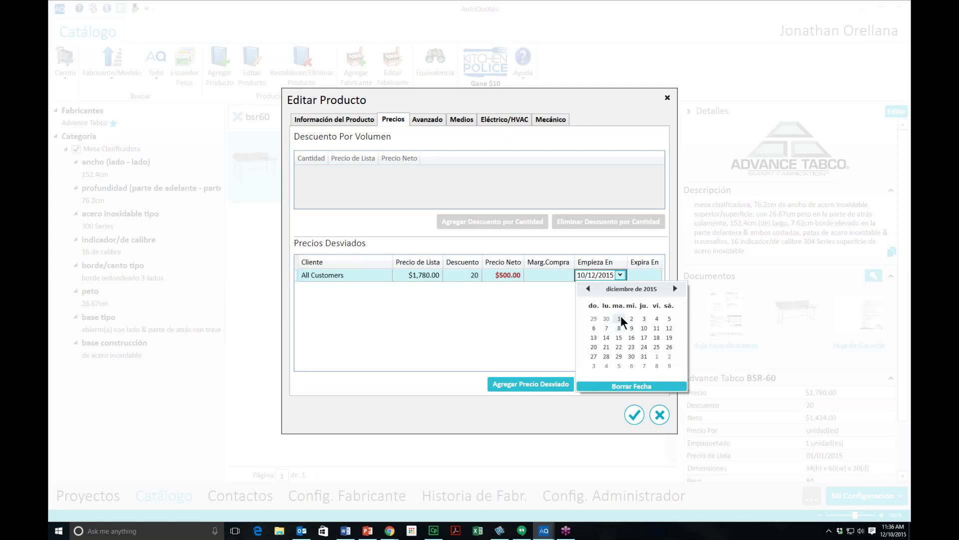
left_click(620, 319)
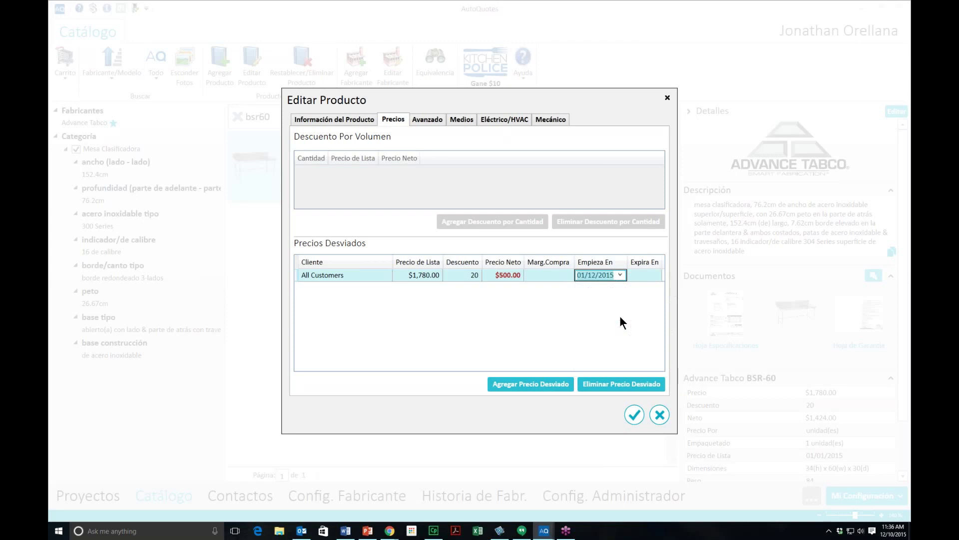
left_click(646, 278)
left_click(656, 274)
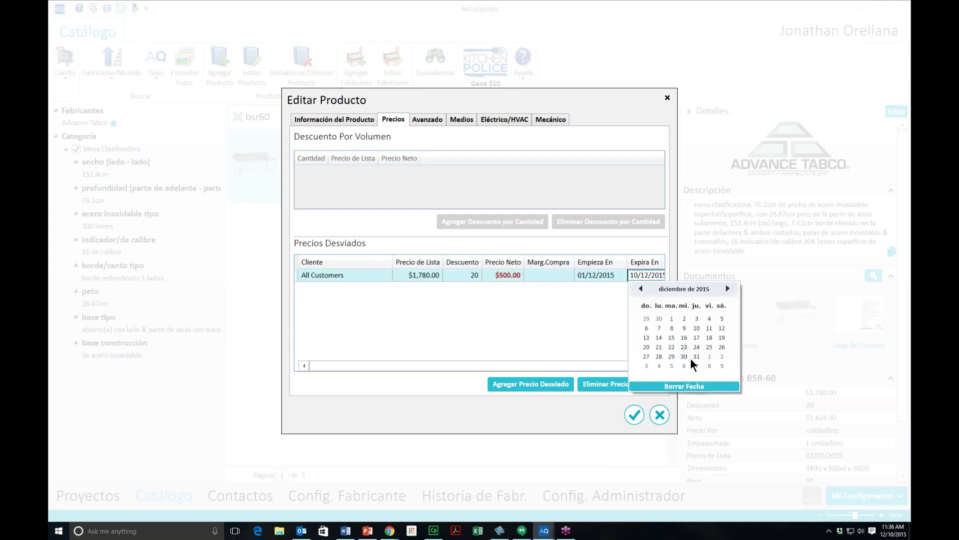
left_click(696, 357)
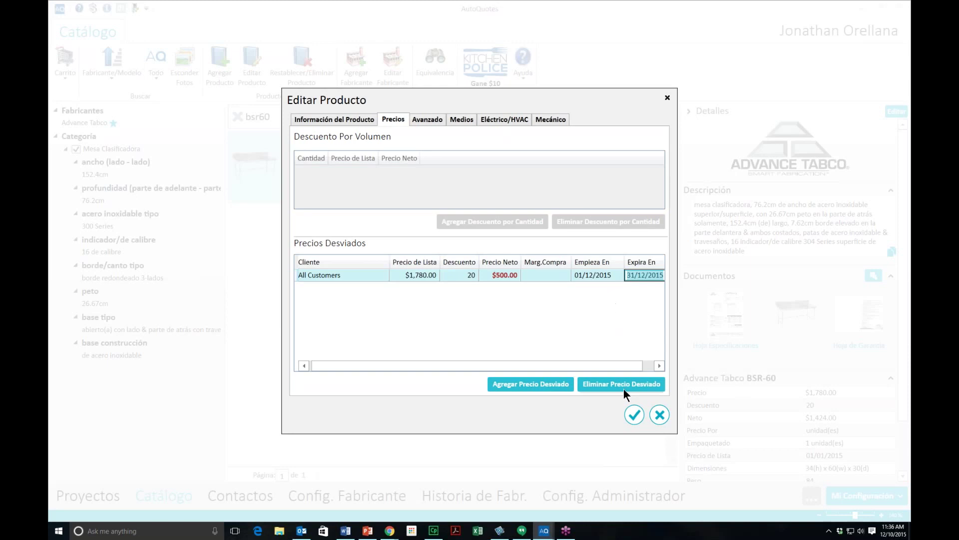
left_click(632, 414)
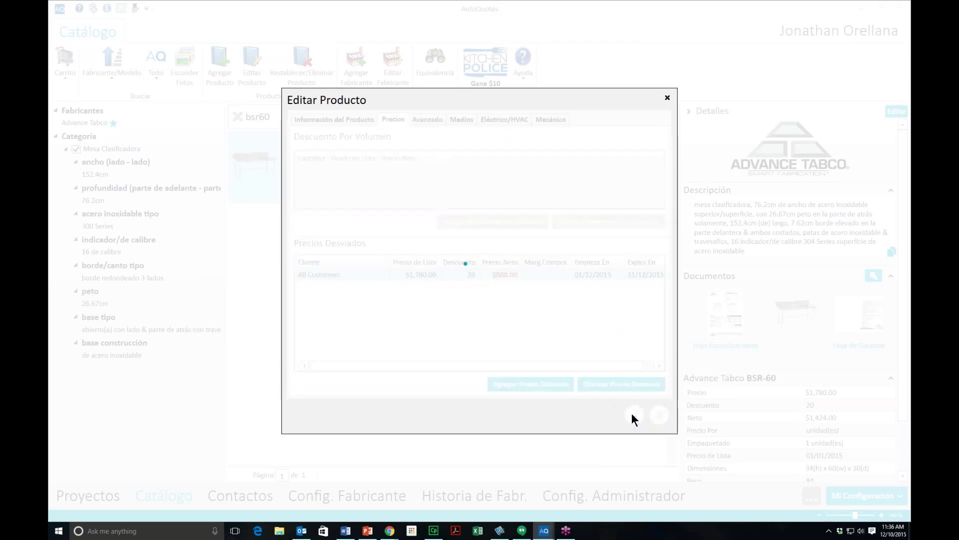
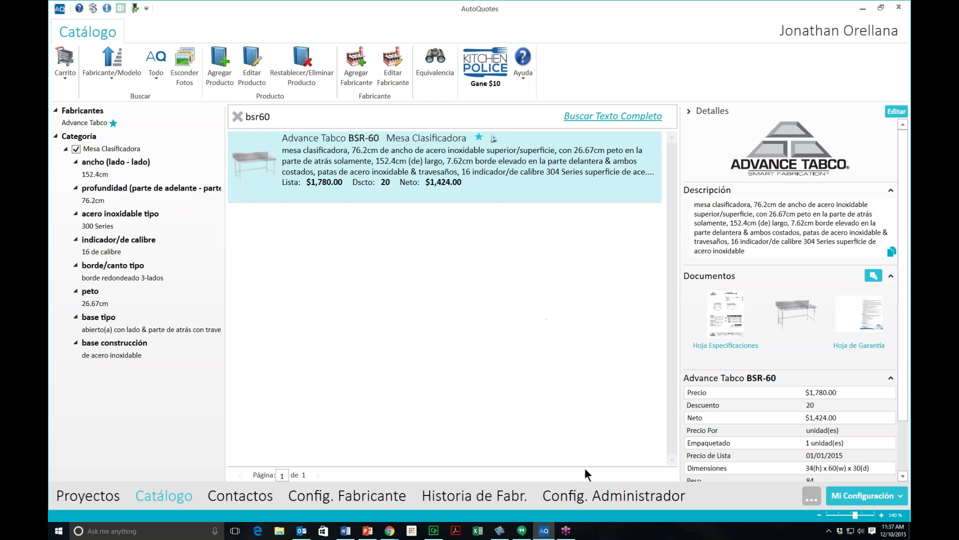
Step: Switch to the Config. Administrador view and show the Precios Desviados options
left_click(592, 495)
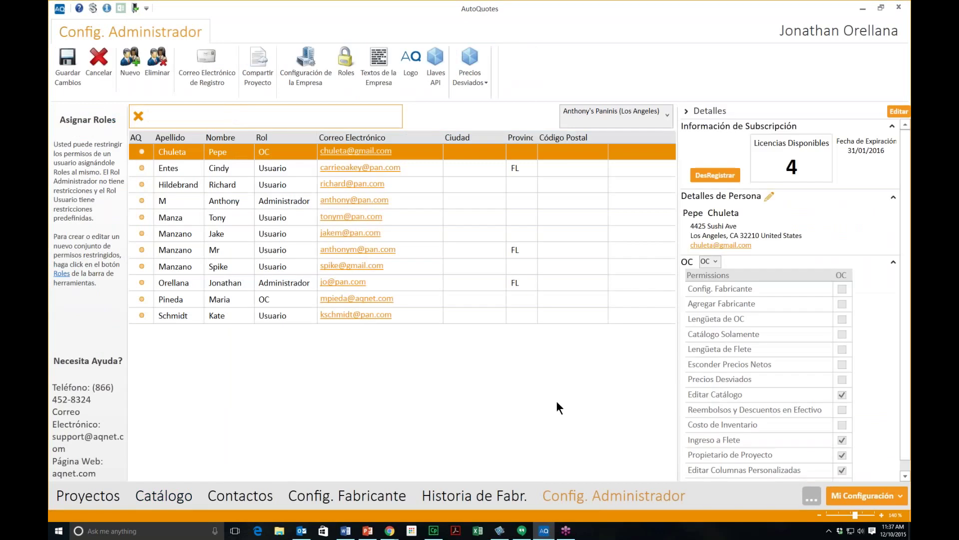
left_click(481, 84)
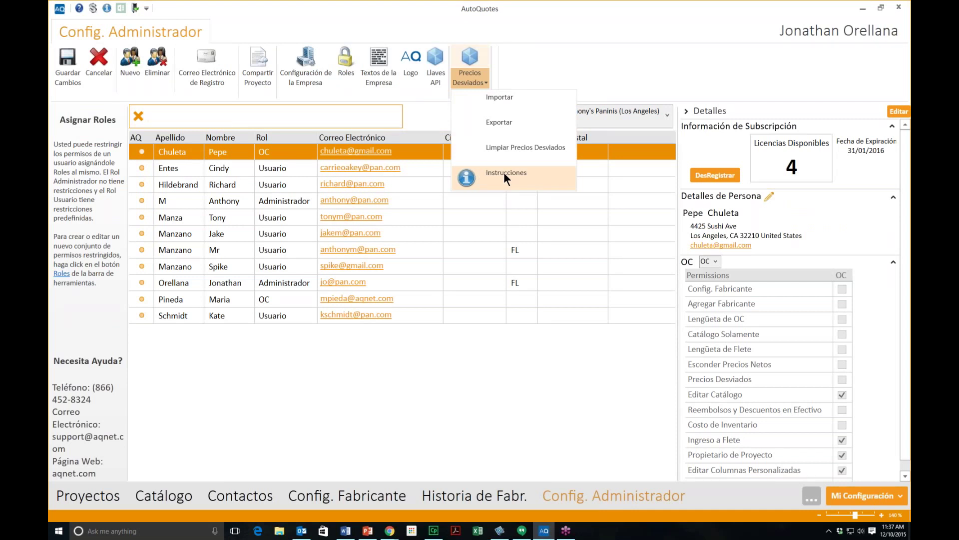
Step: Choose Instrucciones under Precios Desviados, then dismiss the menu to reveal the user roles list
left_click(505, 173)
left_click(458, 382)
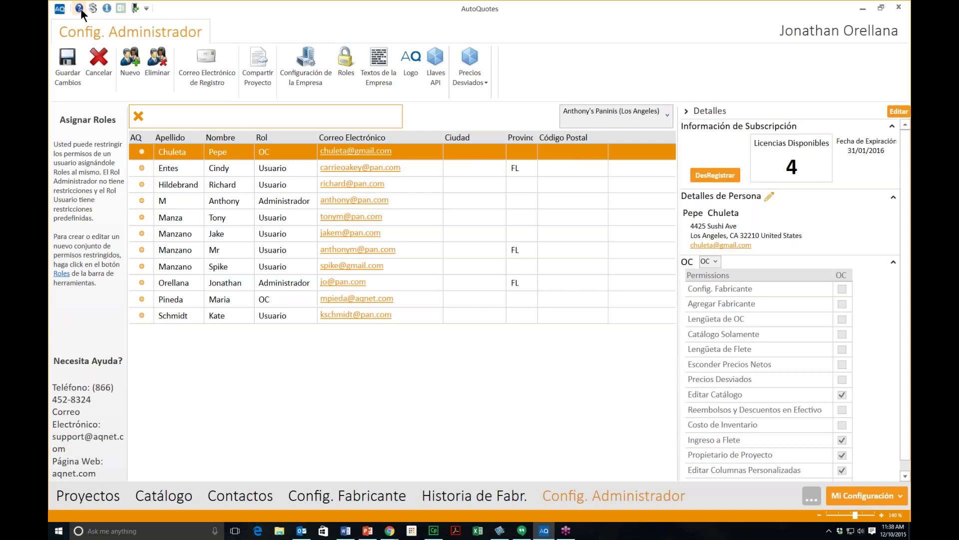
left_click(80, 8)
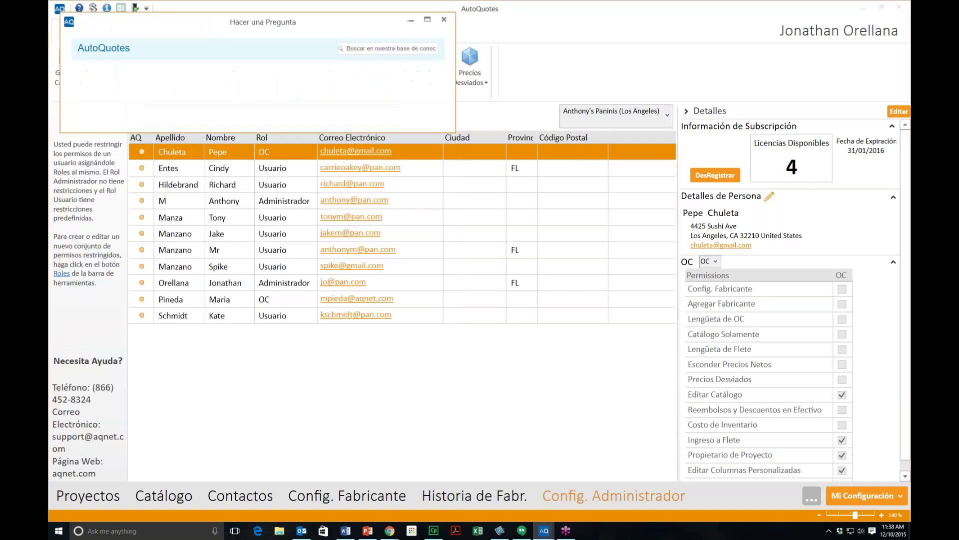
left_click_drag(209, 22, 289, 172)
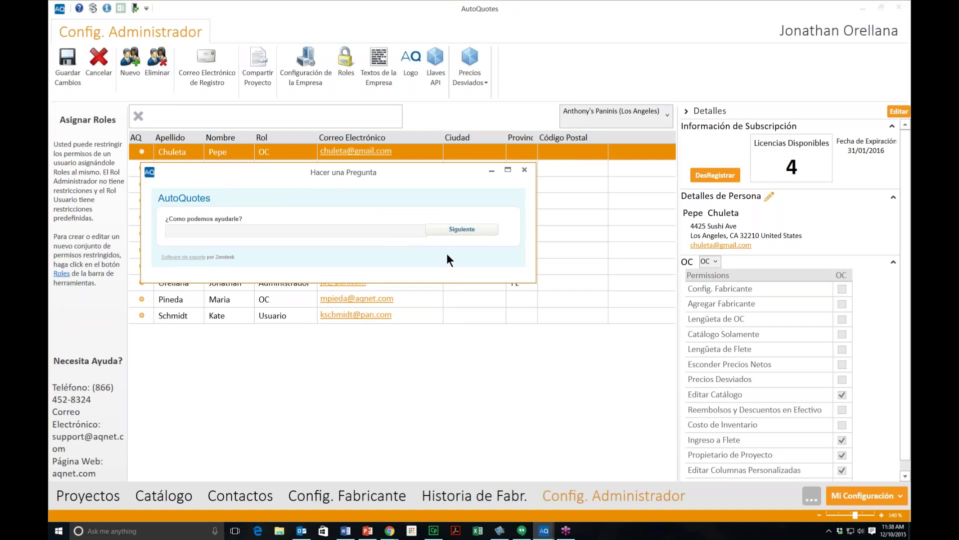
left_click(523, 171)
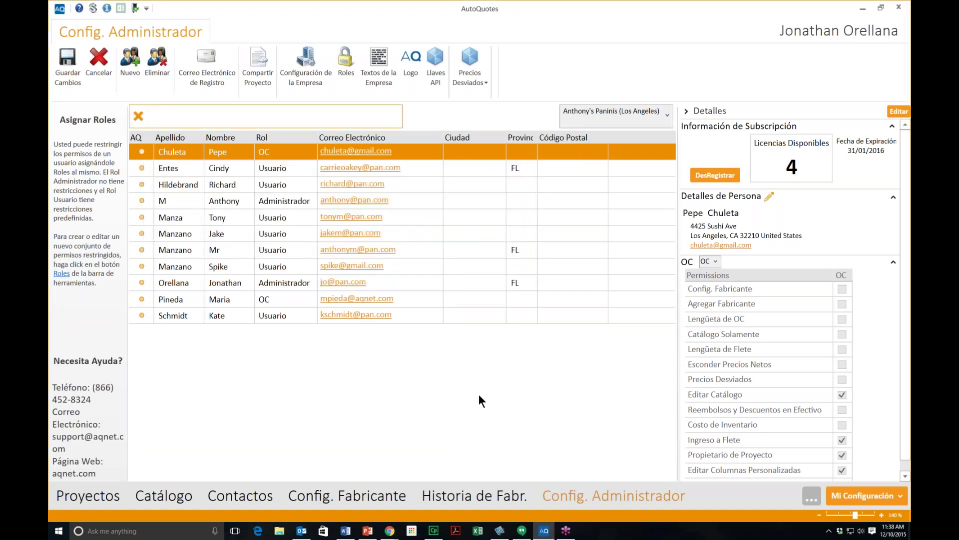